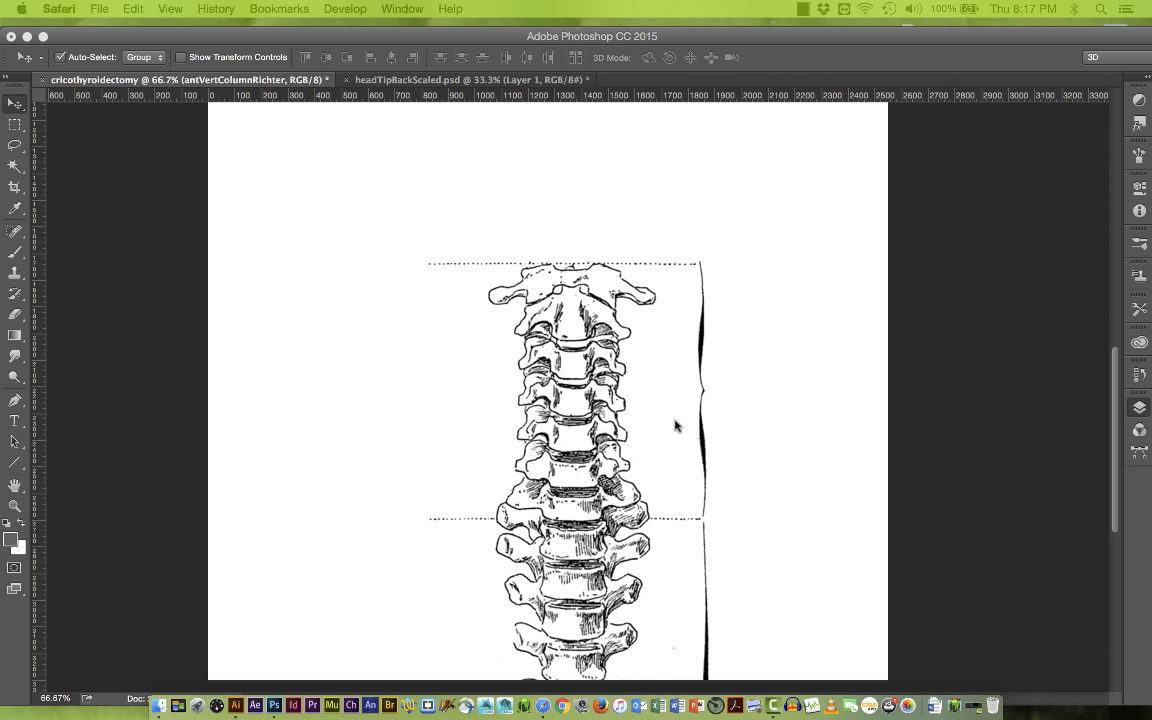
Step: Show the Layer 3 head photo behind the vertebral column drawing
click(733, 462)
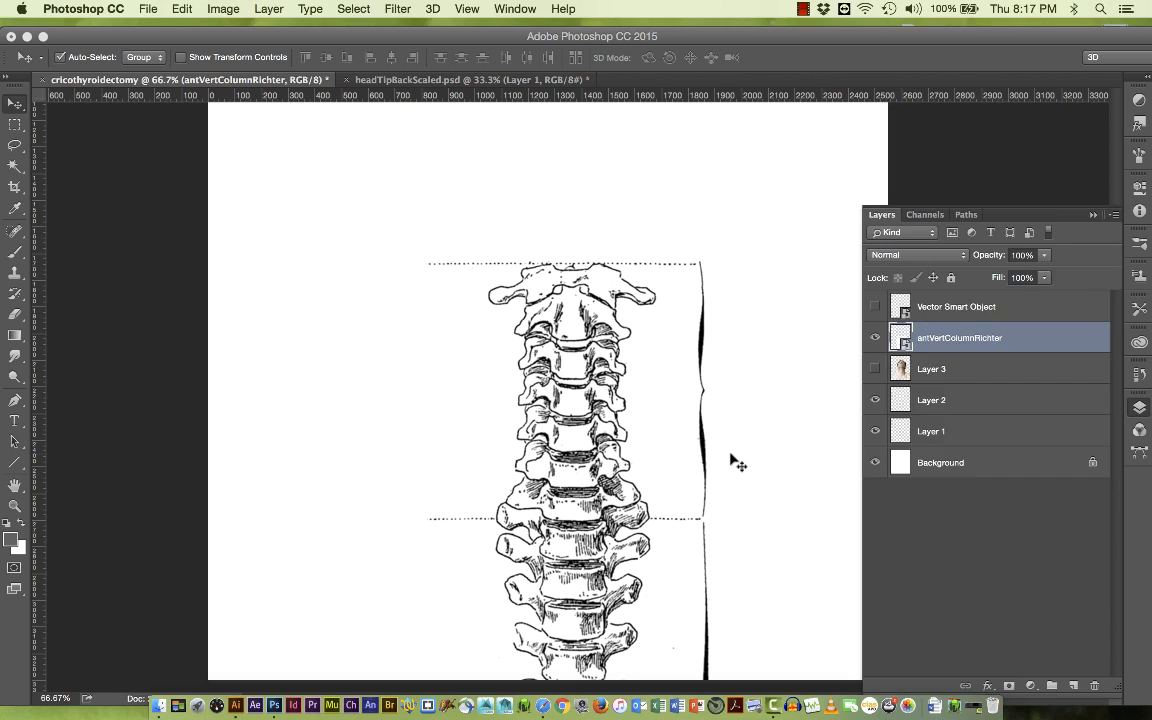
alt+super+click(731, 455)
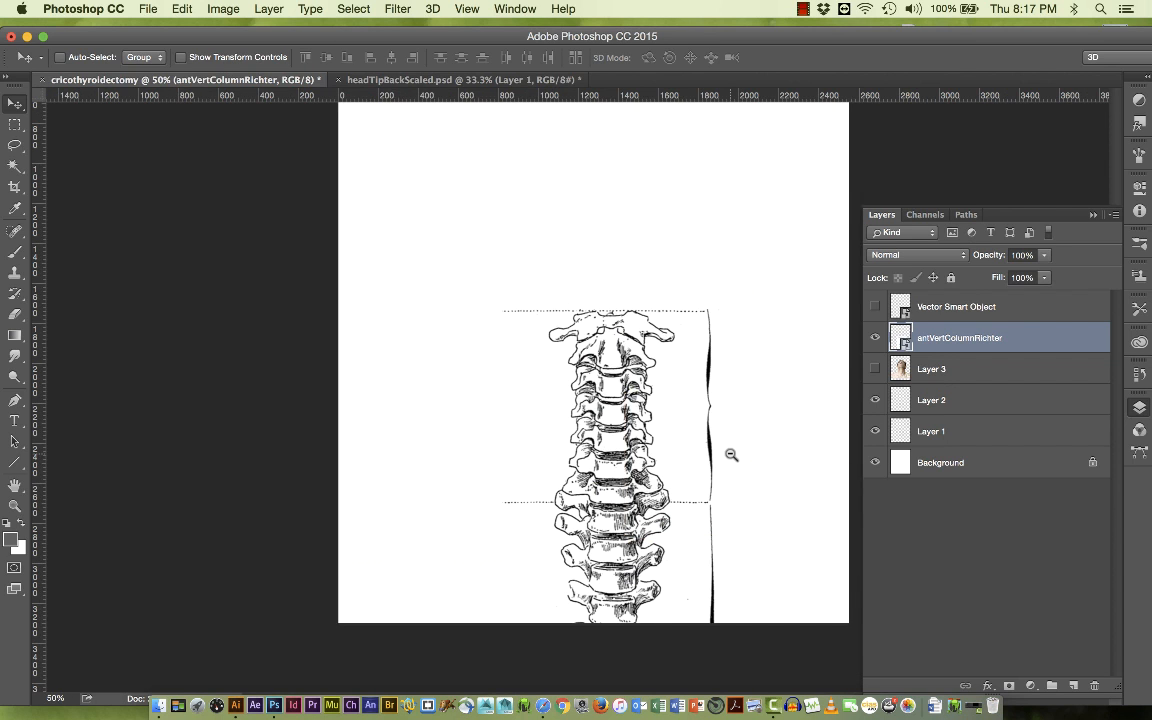
alt+click(731, 455)
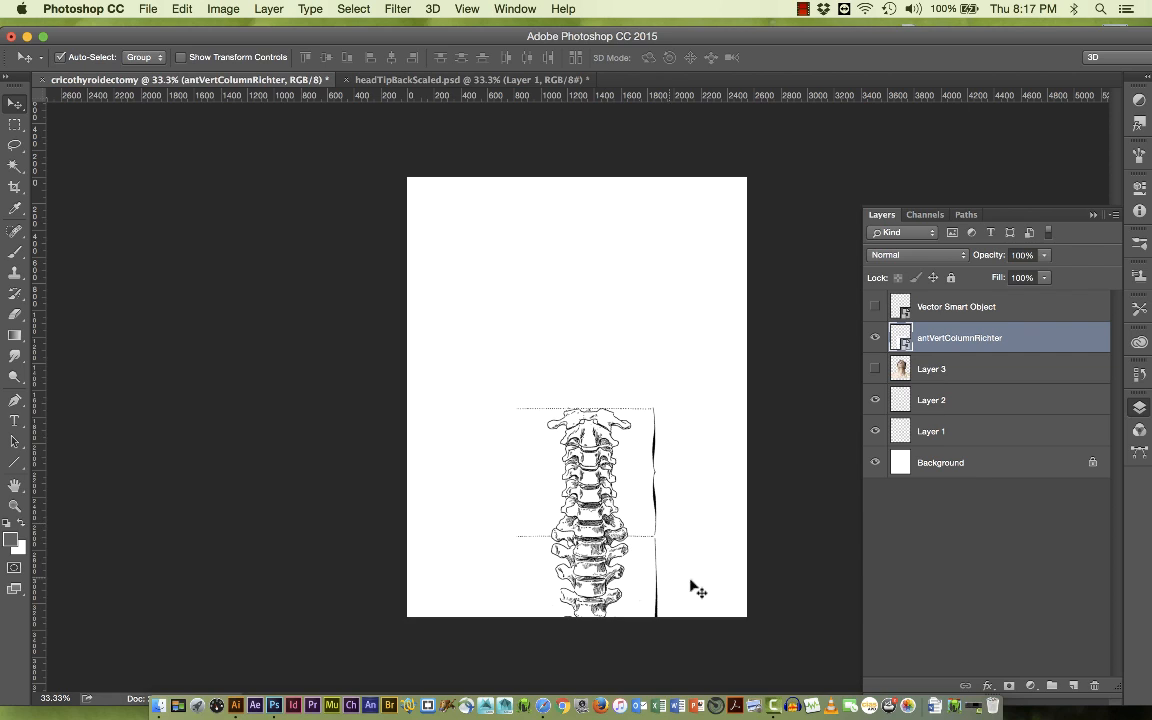
click(875, 370)
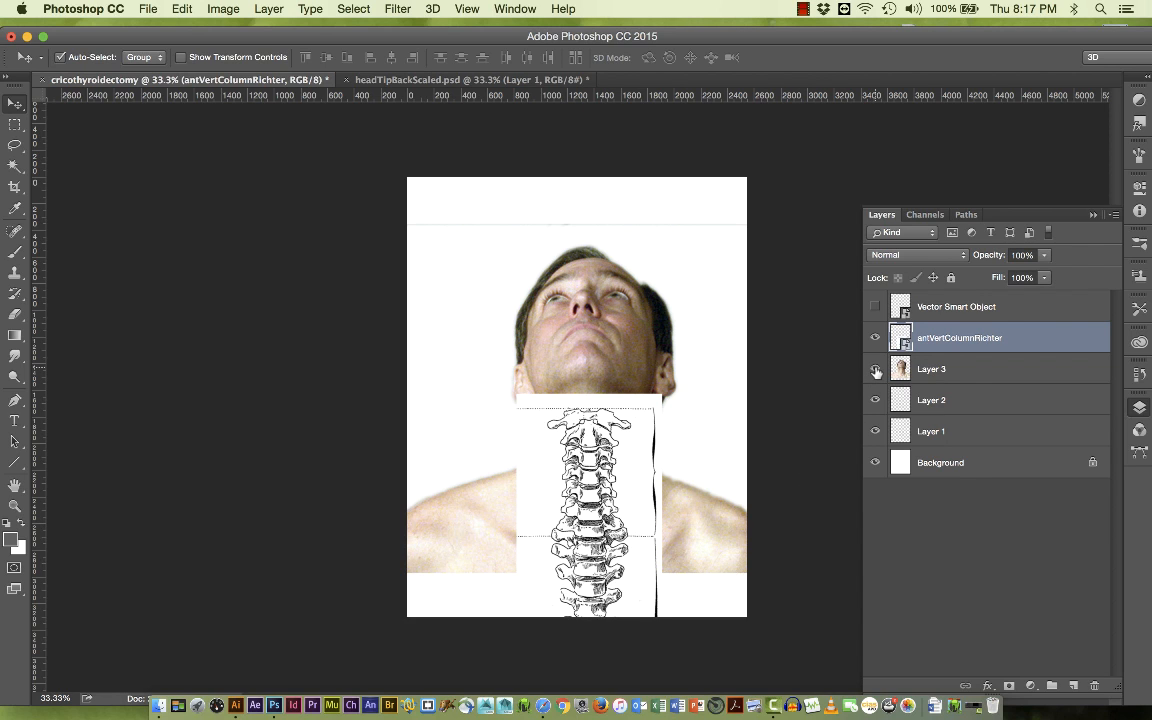
Step: Set the antVertColumnRichter layer to the Multiply blend mode with 22% opacity
super+click(667, 412)
super+click(666, 411)
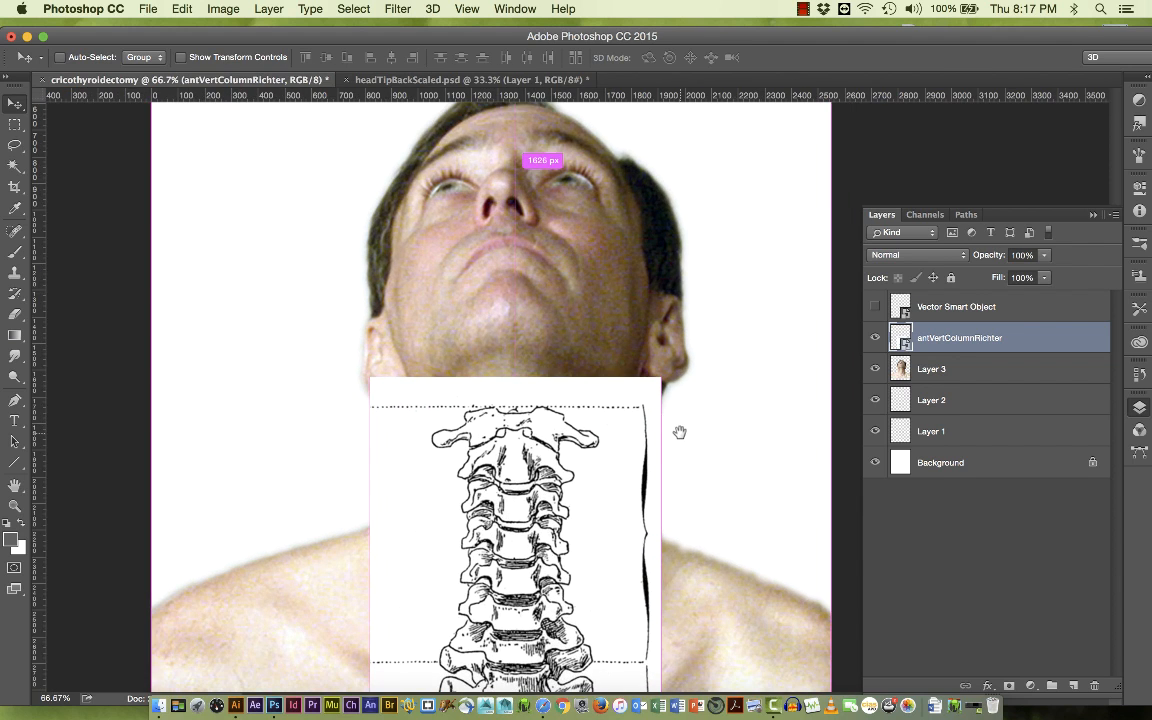
drag(671, 414, 630, 254)
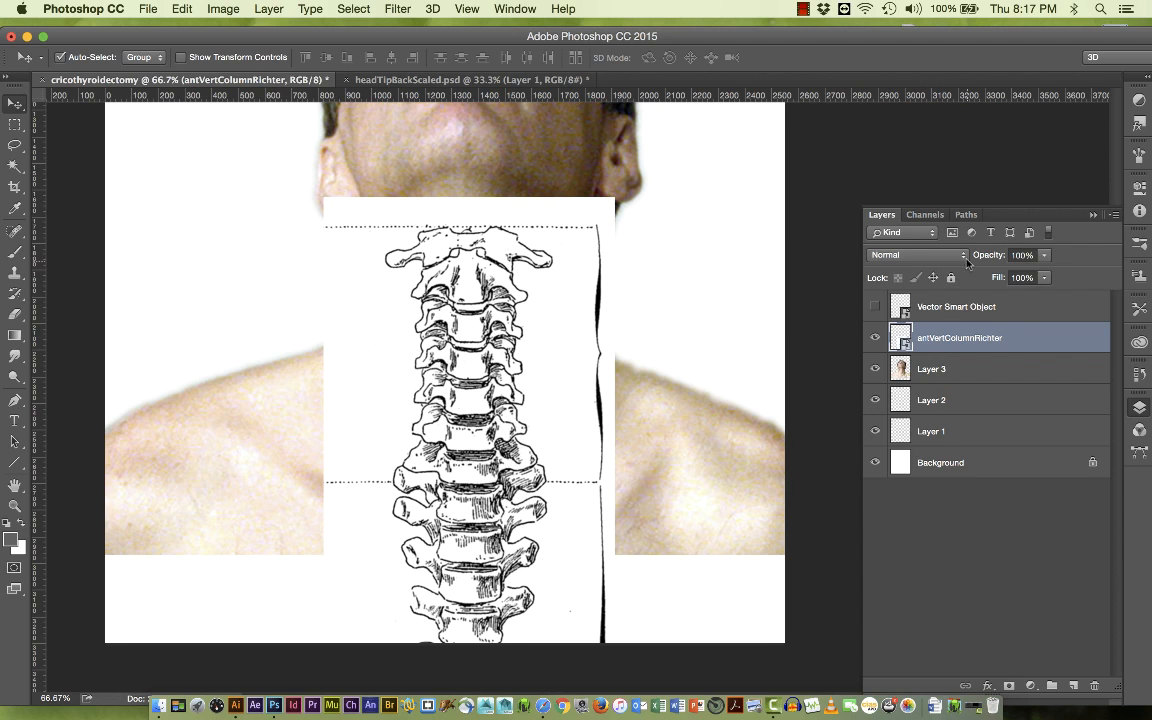
click(916, 256)
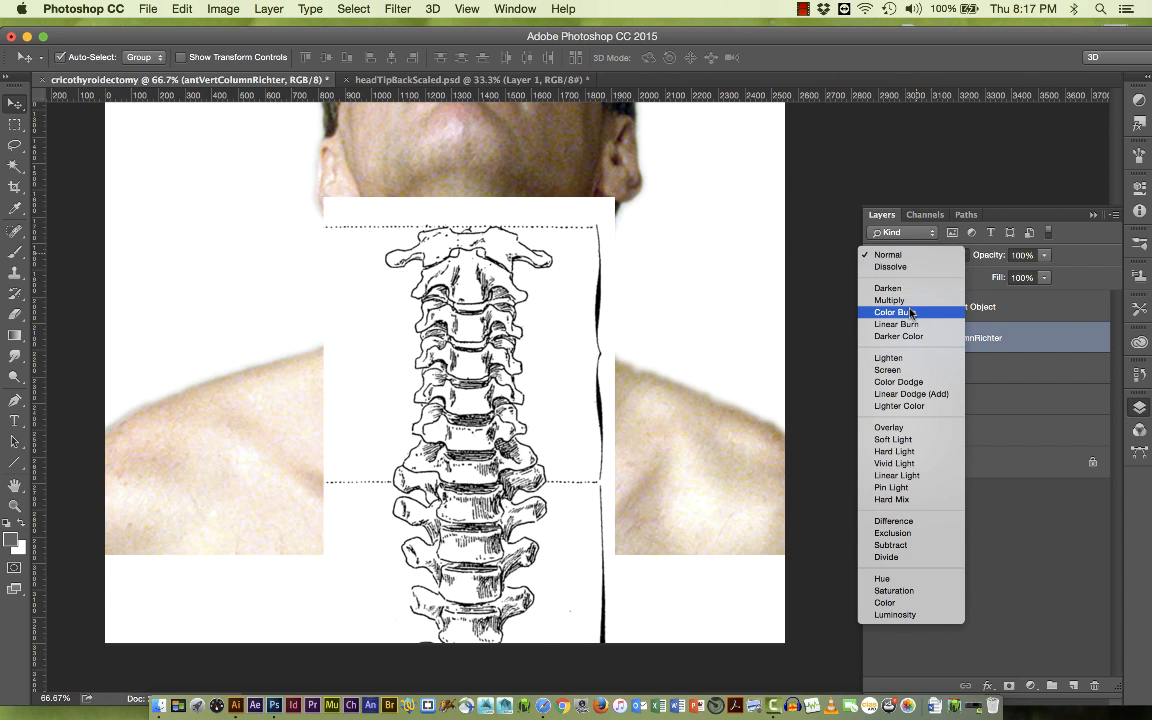
click(893, 300)
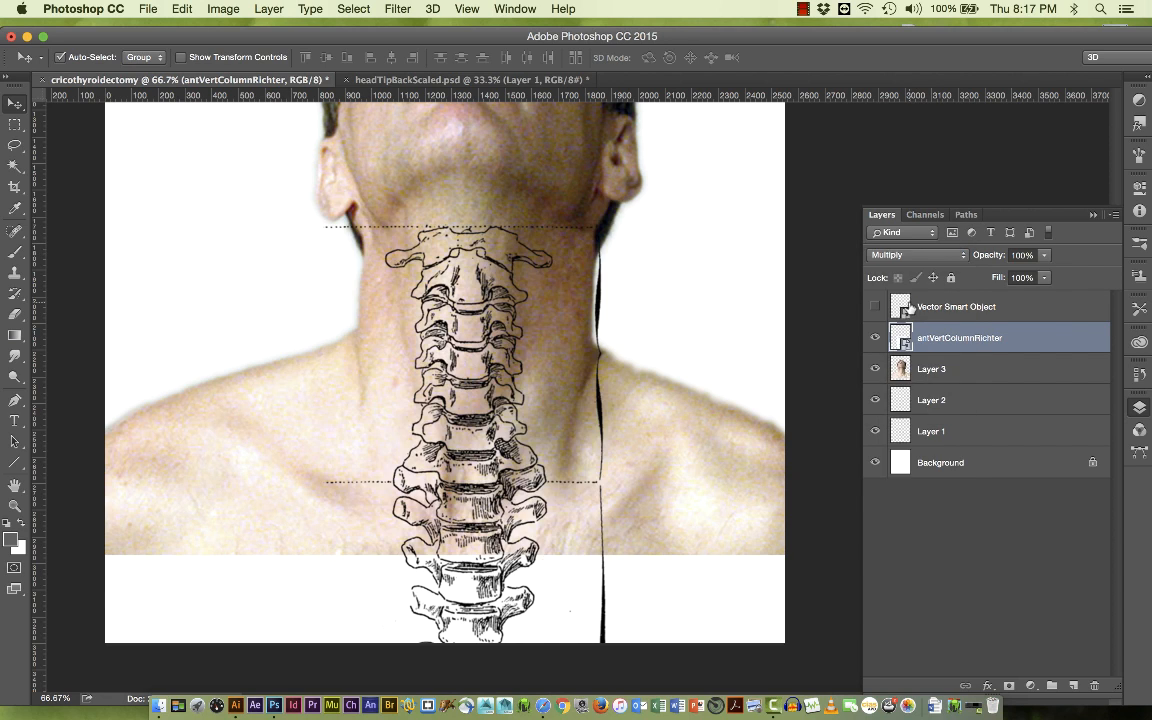
click(1044, 255)
drag(1047, 277, 998, 277)
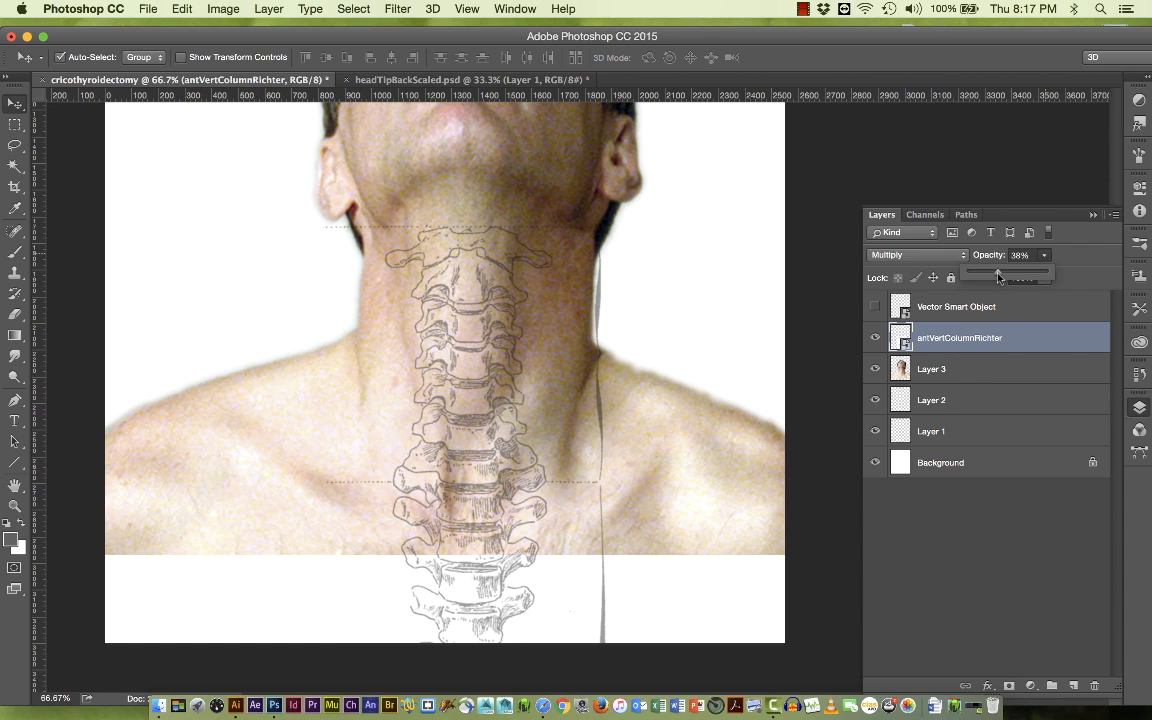
drag(990, 277, 986, 277)
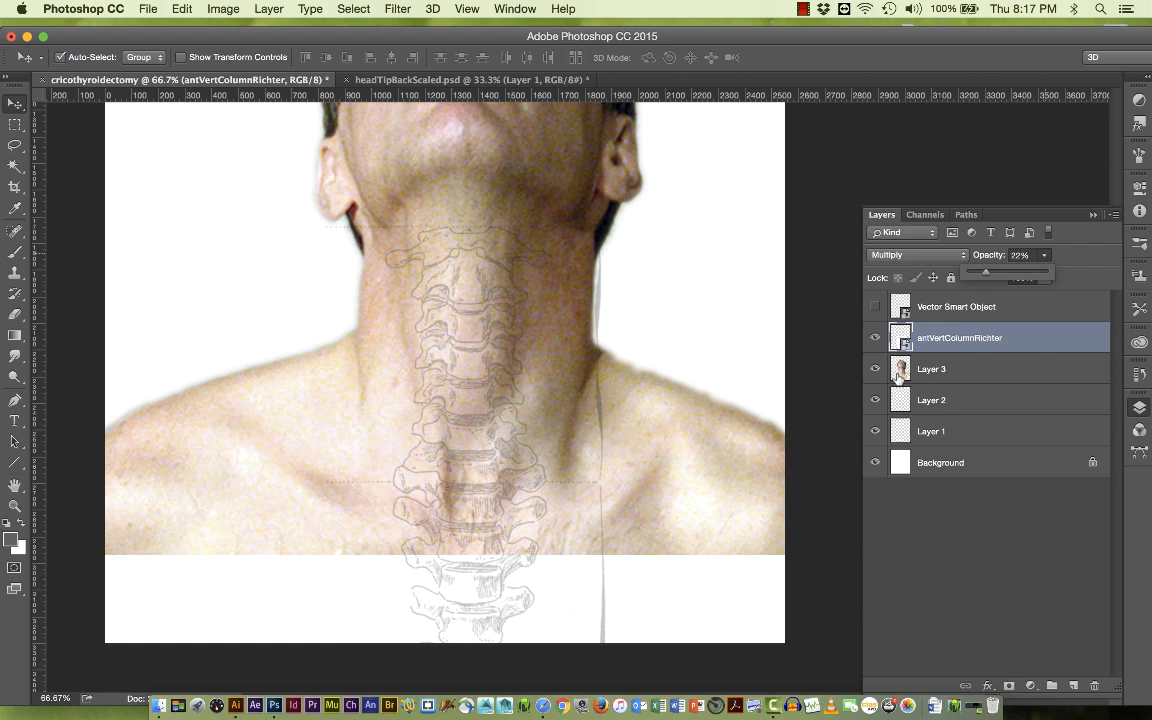
Step: Show the Vector Smart Object layer and set it to Normal blend mode with 100% opacity
click(877, 308)
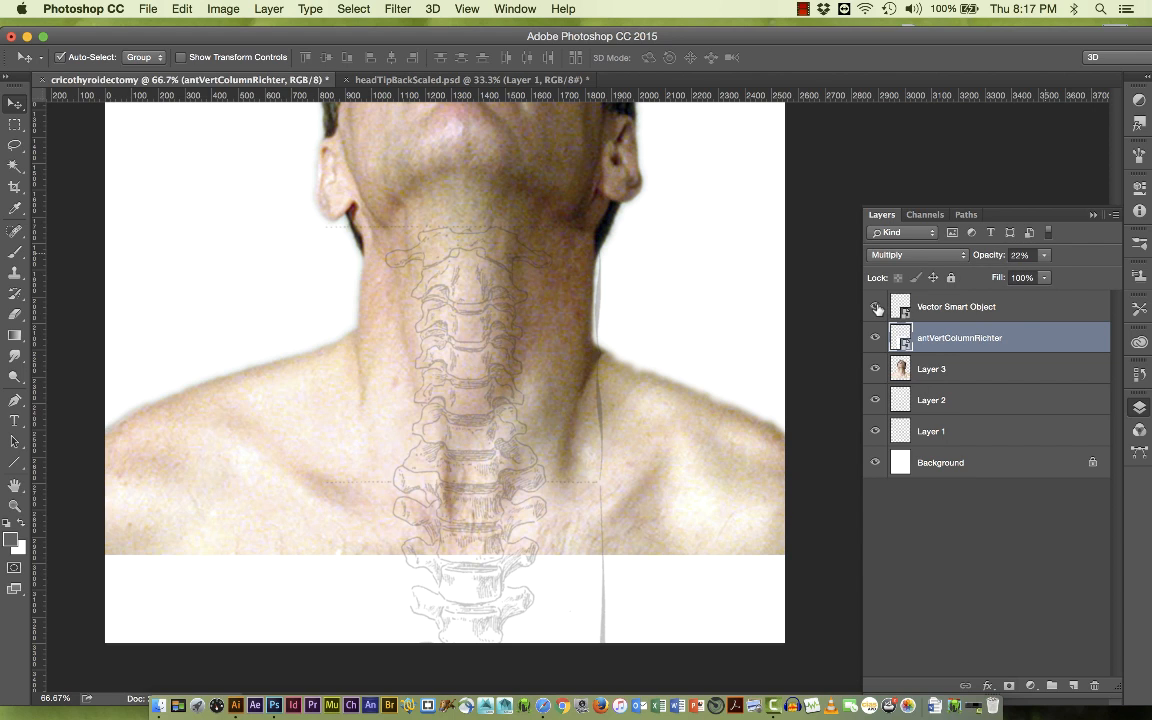
click(876, 307)
click(945, 312)
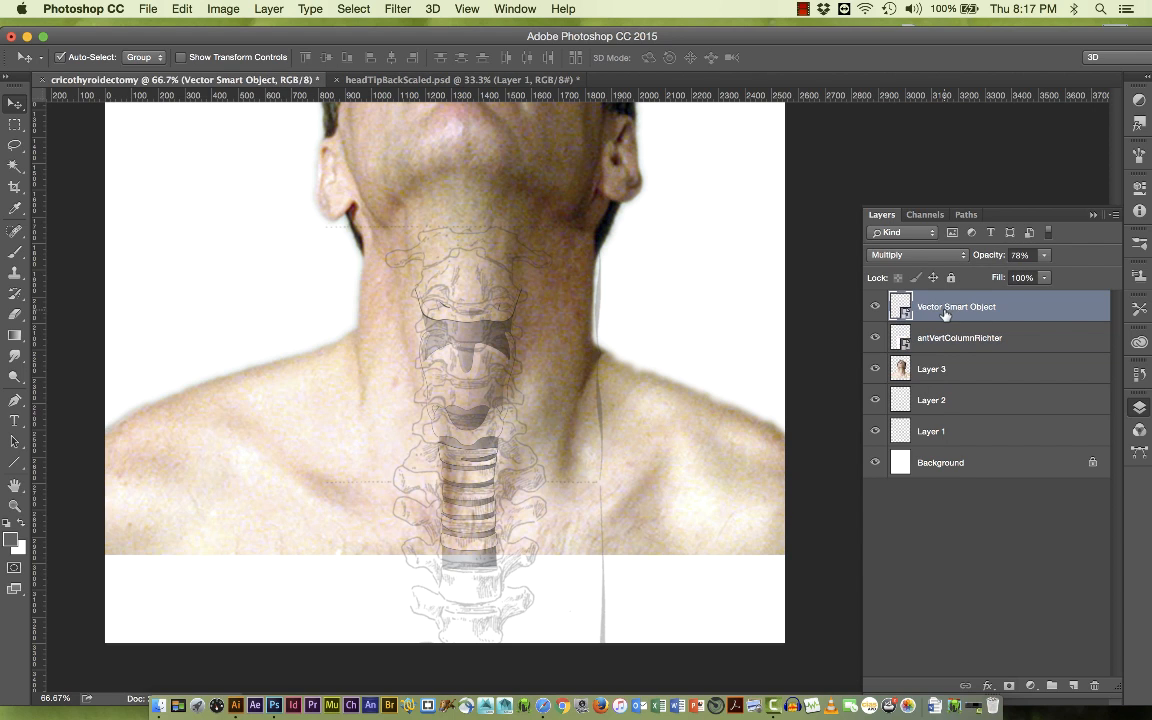
click(964, 256)
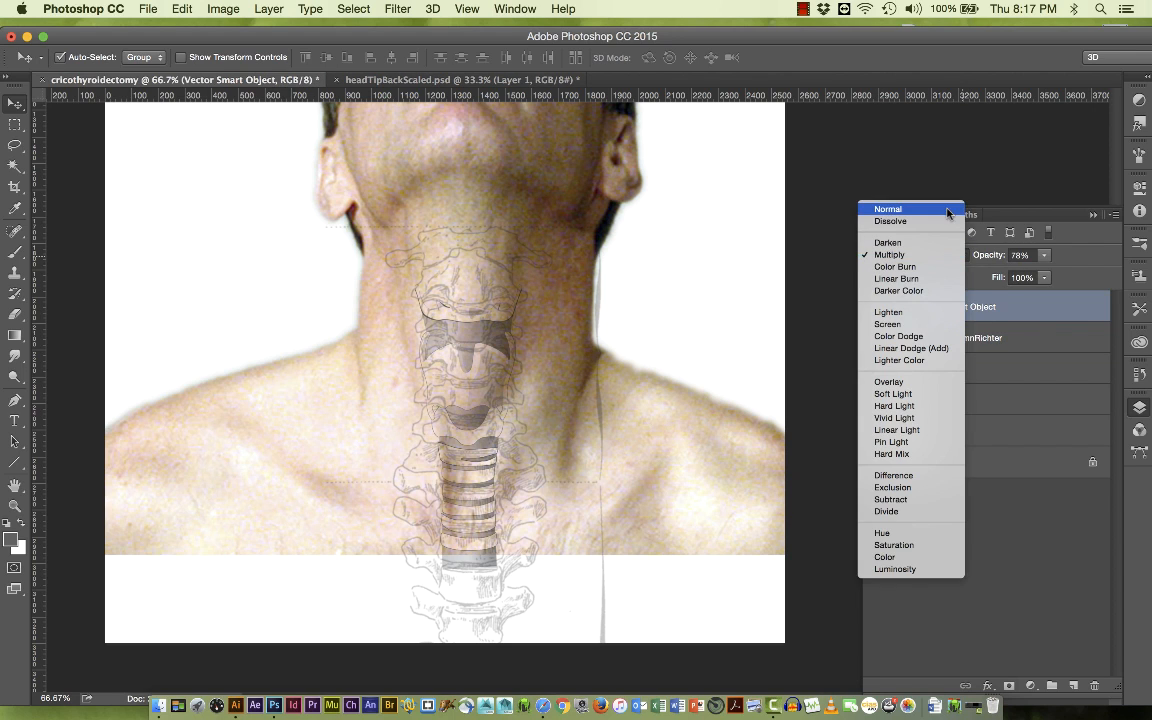
click(955, 216)
click(1045, 257)
drag(1047, 277, 1066, 277)
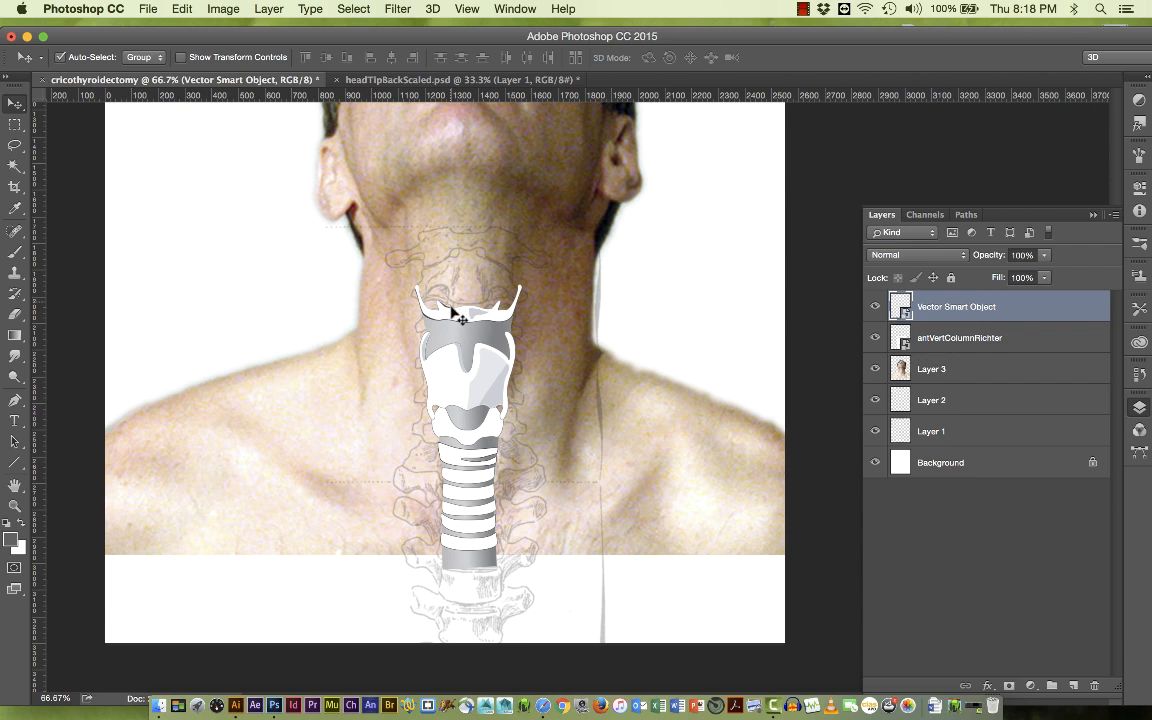
Step: Scale the larynx and trachea artwork up to about 49% so it reaches higher on the neck
key(super+t)
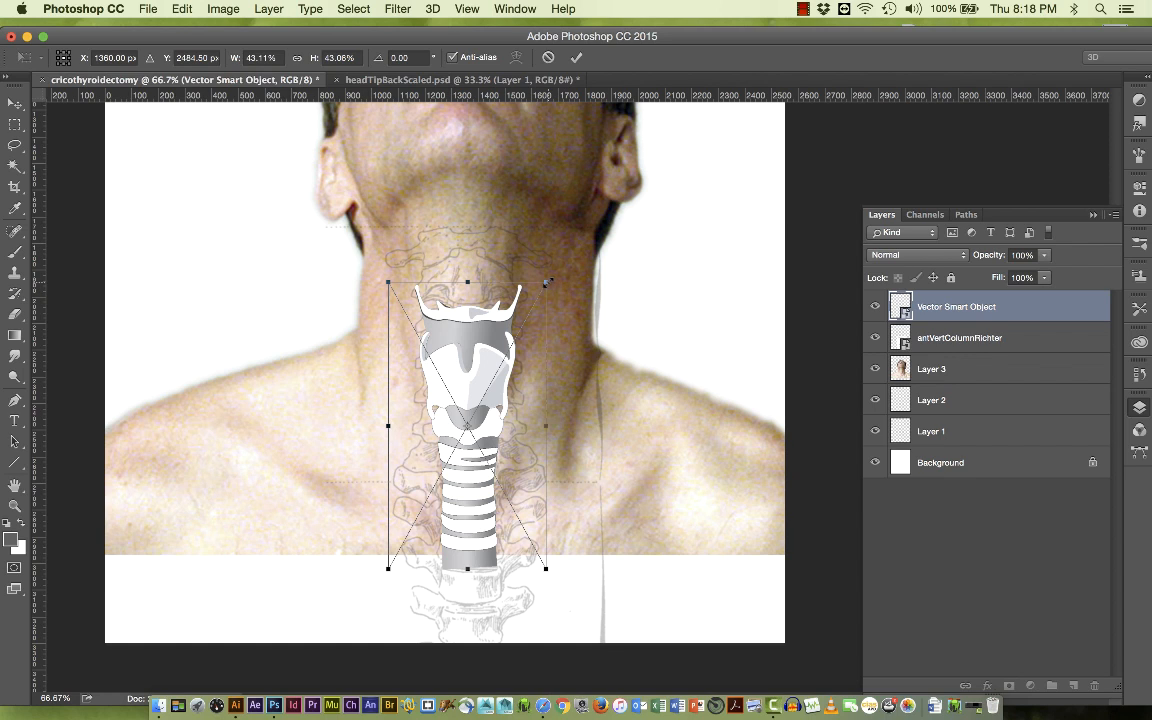
drag(546, 282, 556, 264)
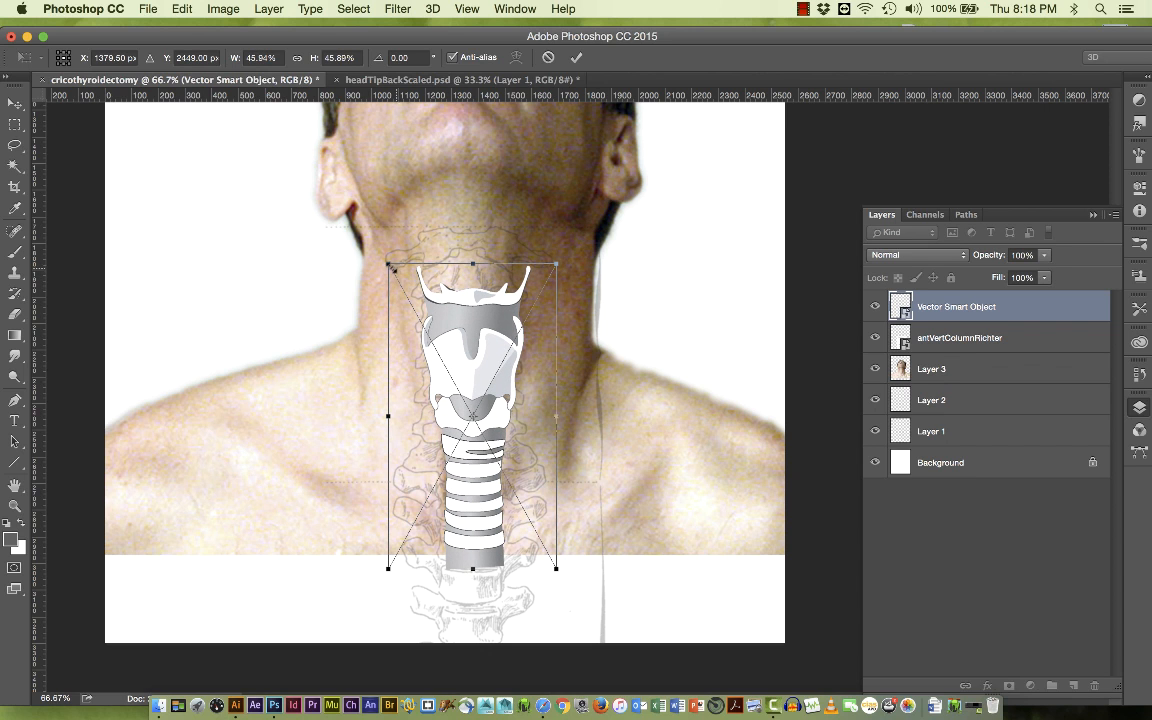
drag(384, 262, 373, 240)
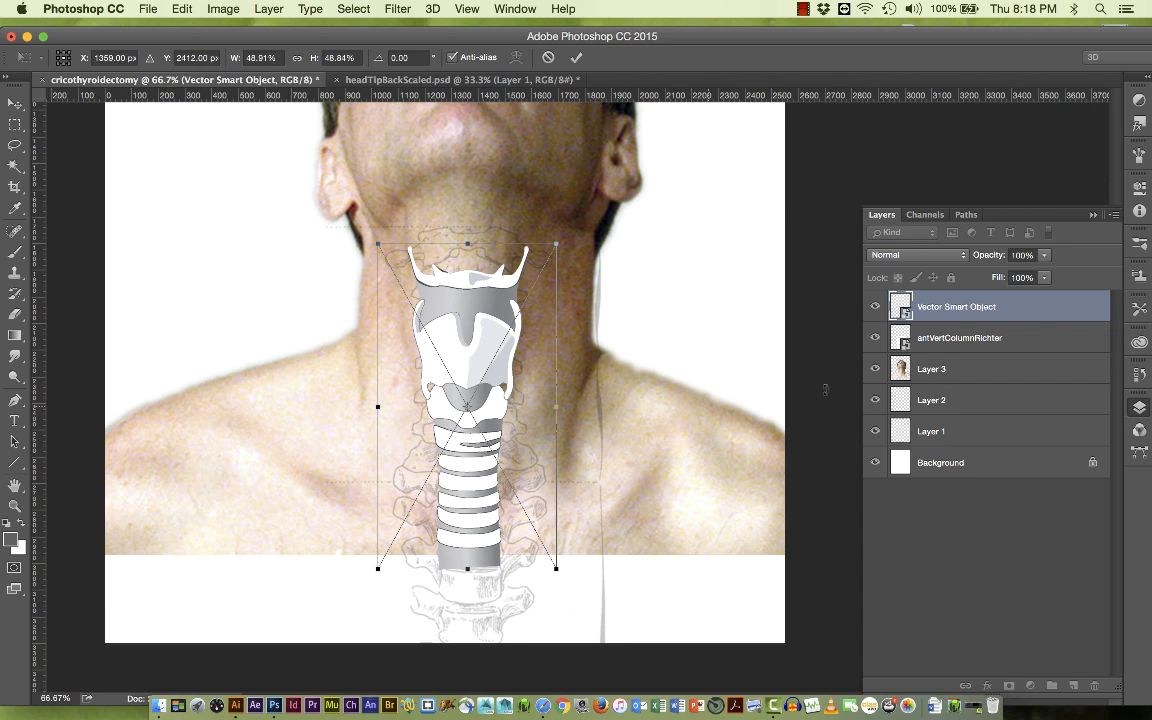
Step: Try the Multiply blend mode on the Vector Smart Object layer and switch it back to Normal
click(900, 255)
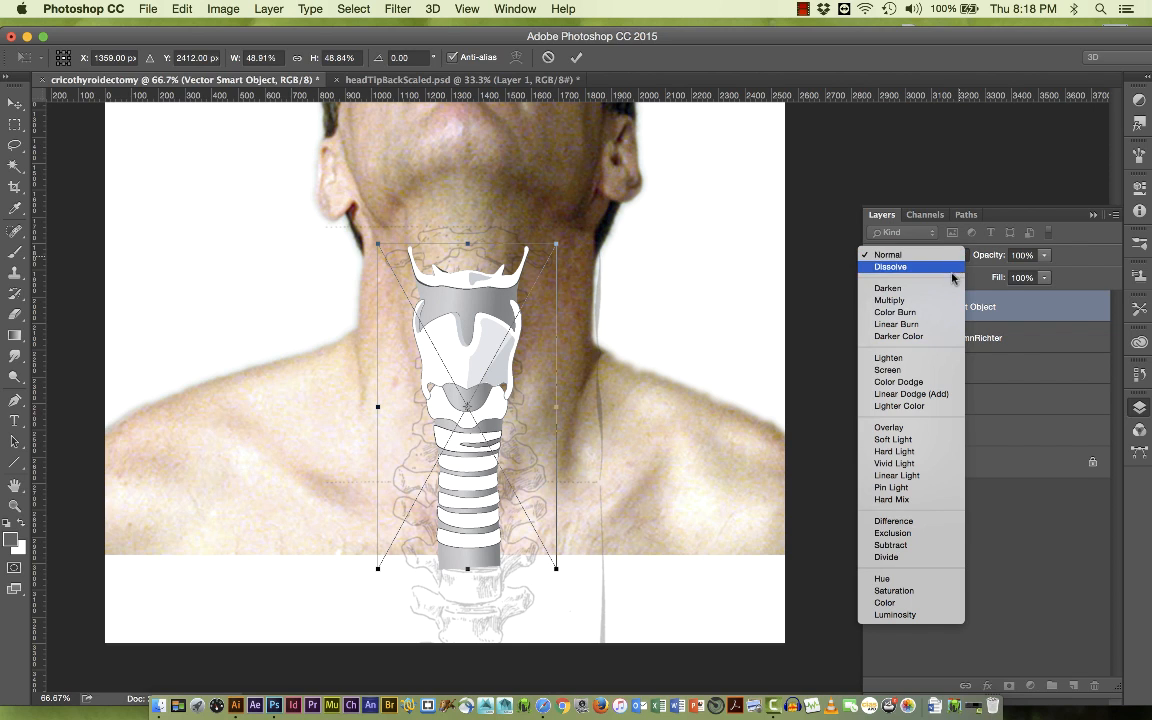
click(940, 301)
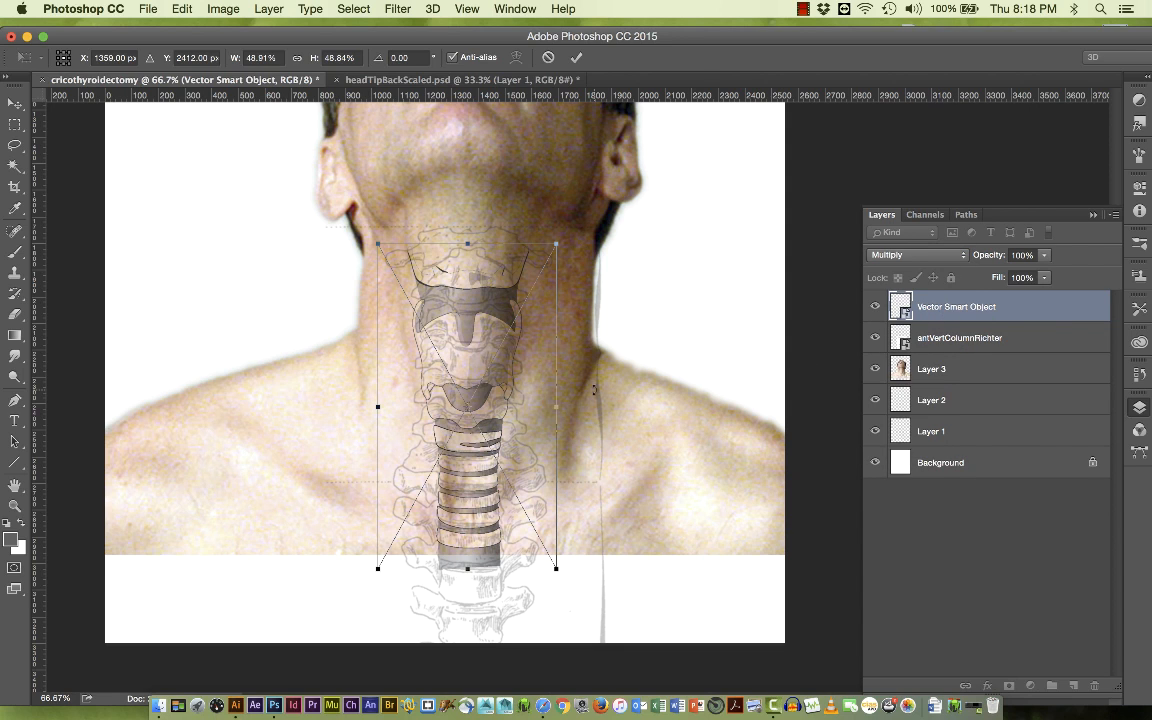
click(957, 258)
click(938, 210)
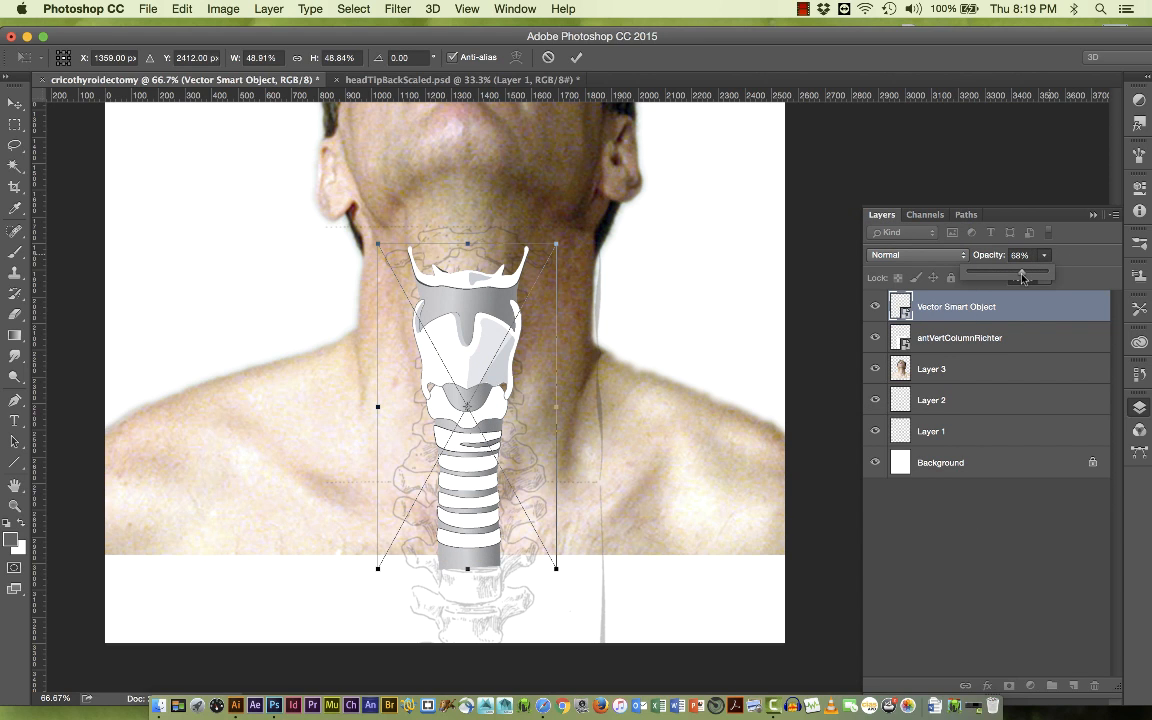
Step: Set the Vector Smart Object layer's opacity to 60% and apply the pending transformation
drag(1044, 255, 1016, 276)
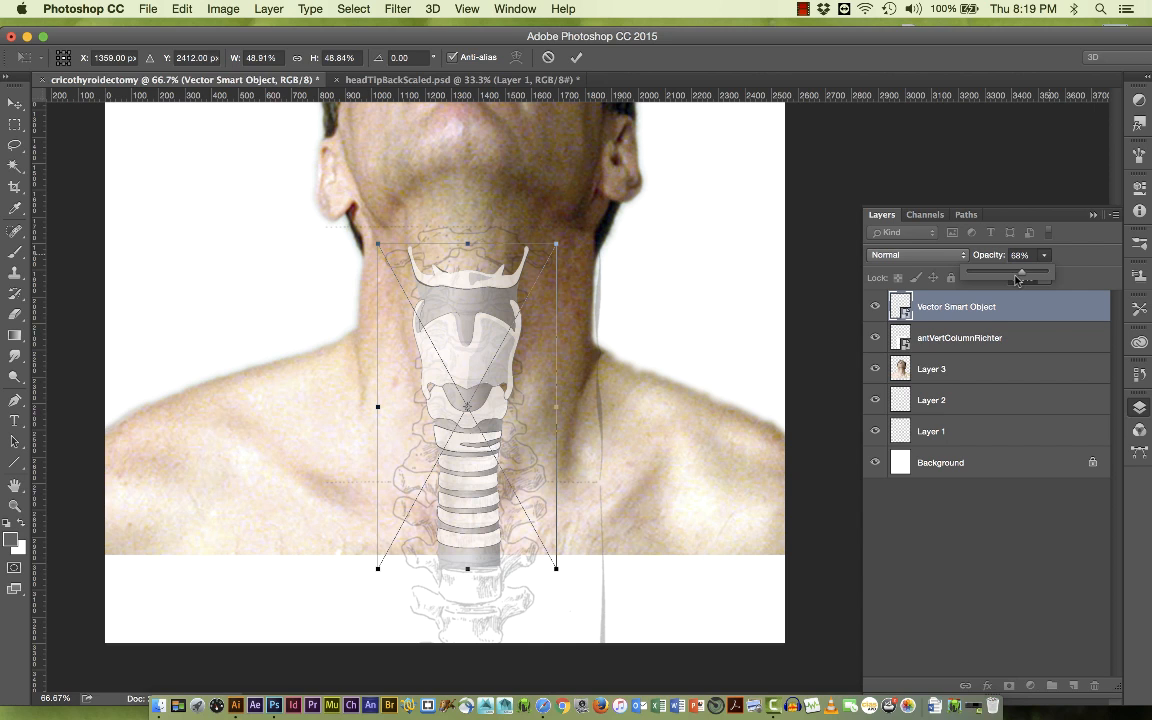
click(14, 103)
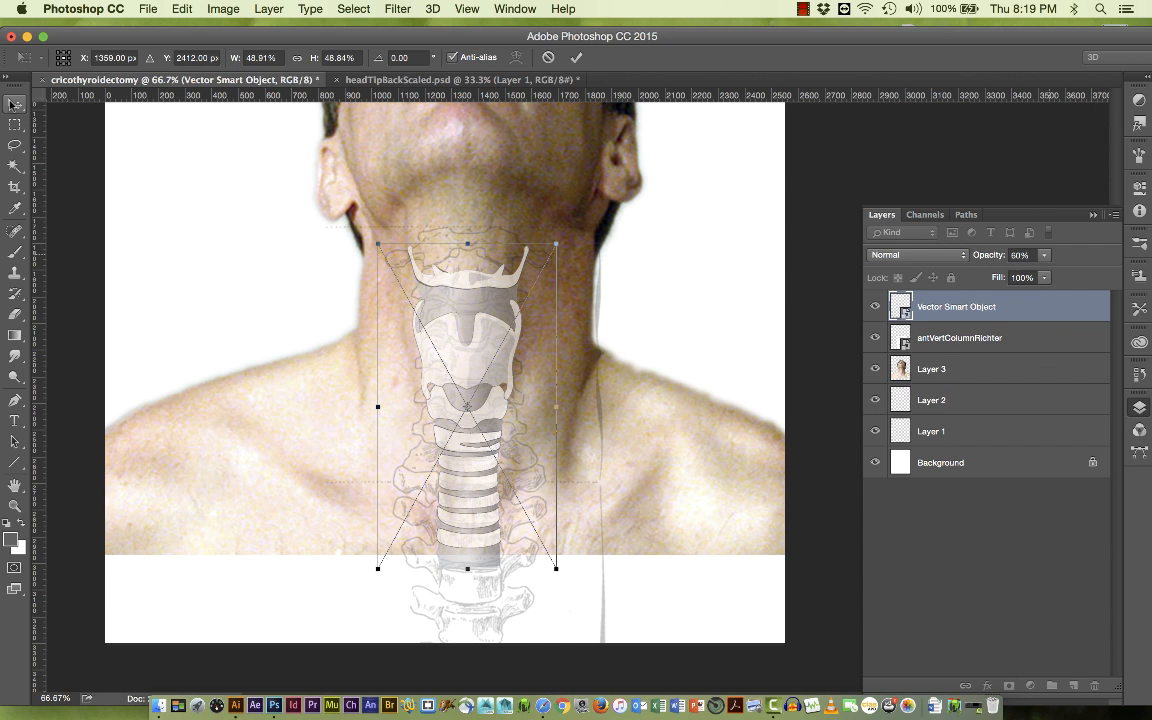
click(710, 258)
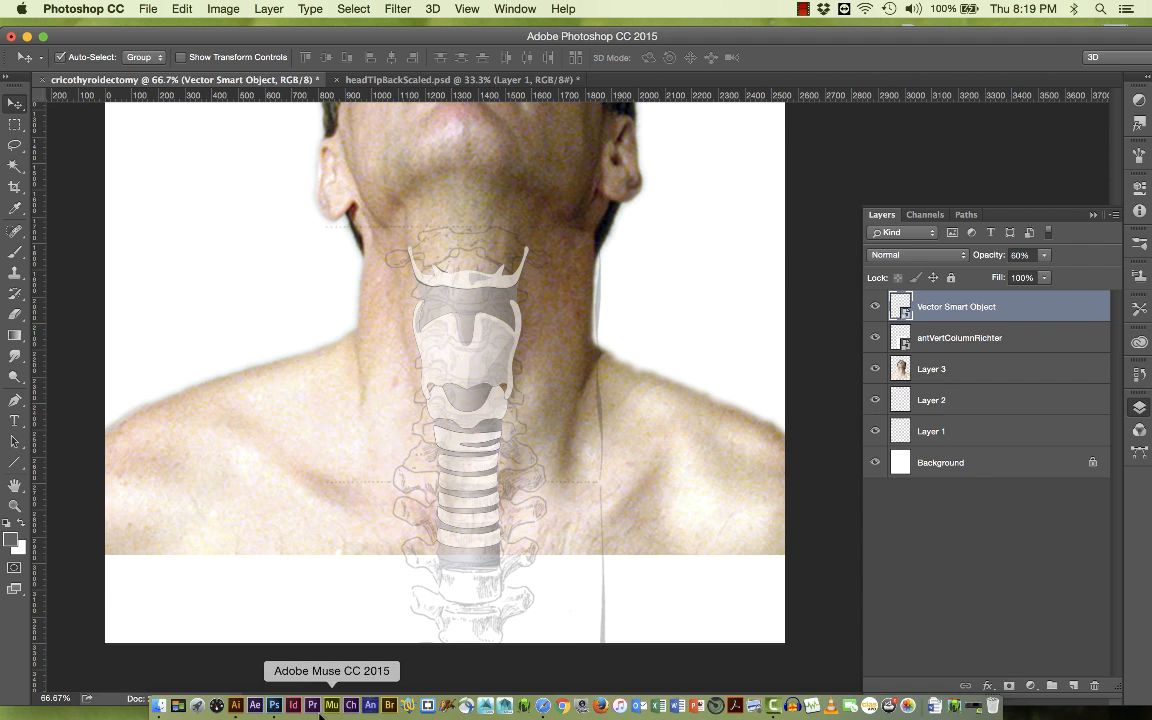
Step: Switch to Illustrator, copy the whole larynx and trachea artwork, and return to Photoshop
click(236, 708)
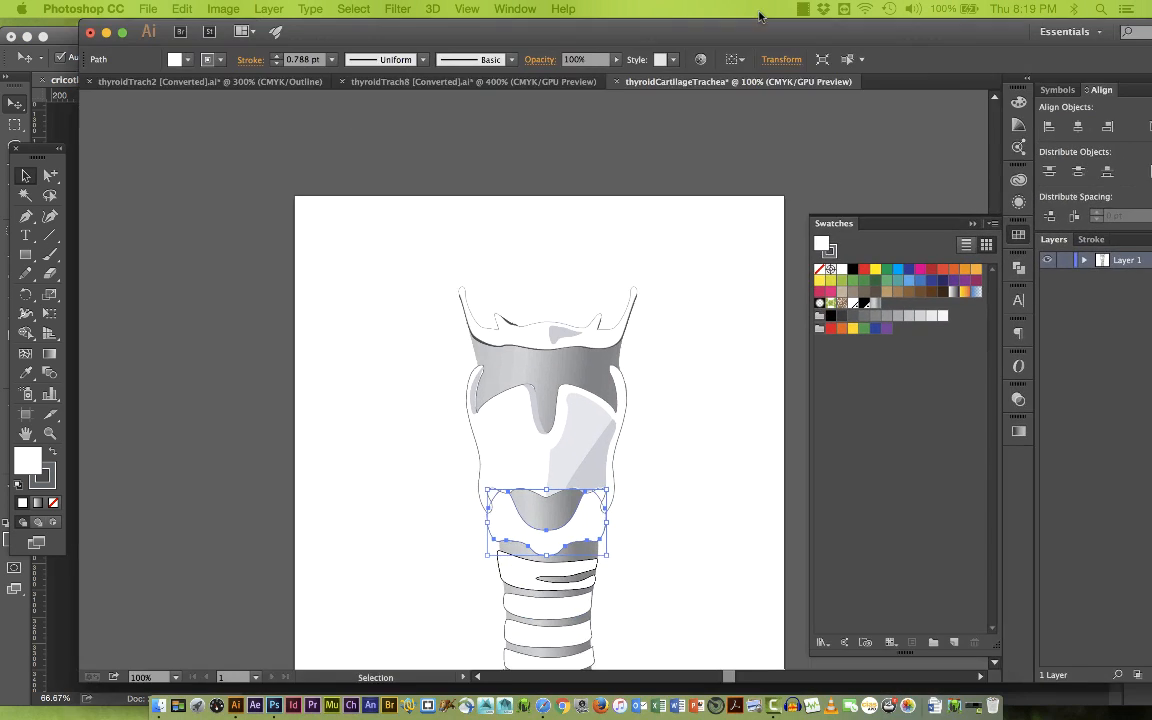
drag(392, 282, 705, 633)
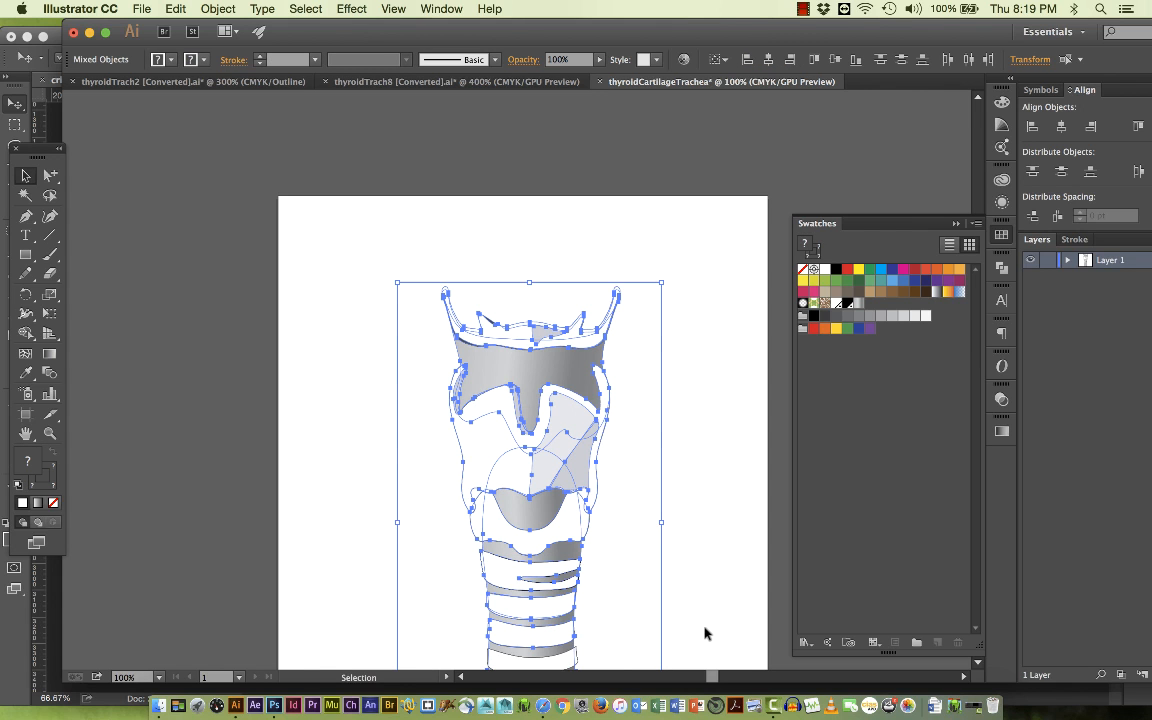
key(super+c)
click(90, 35)
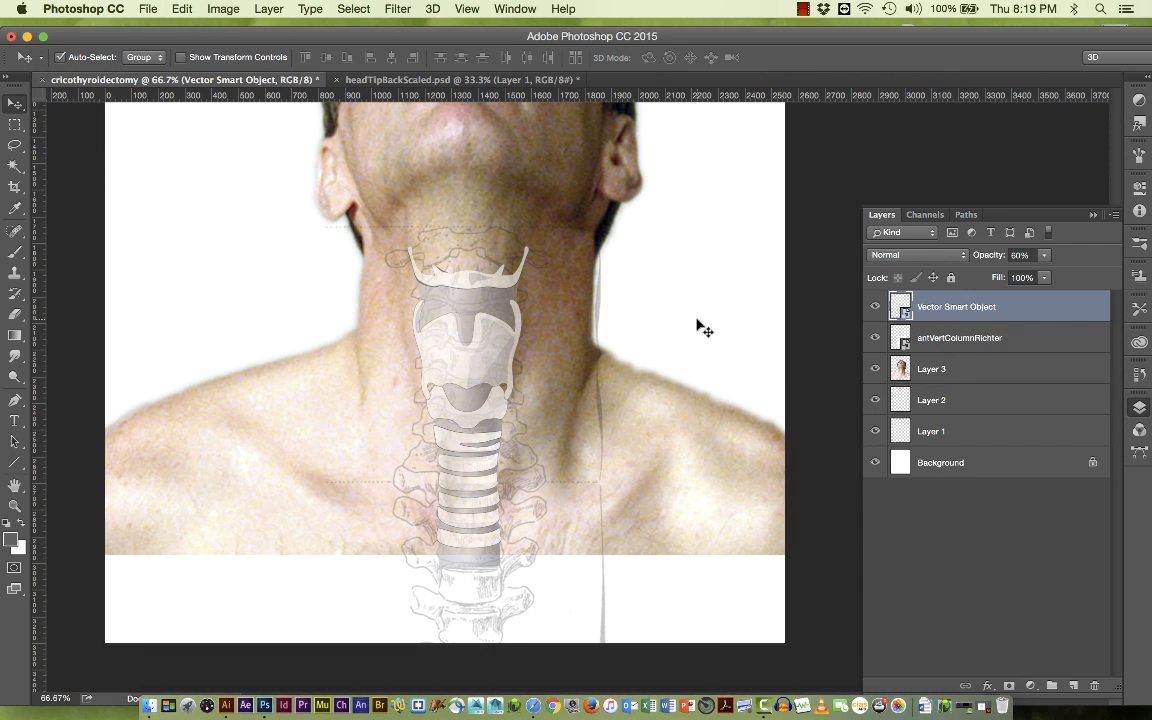
Step: Try to paste the copied larynx and trachea artwork as a path
key(super+v)
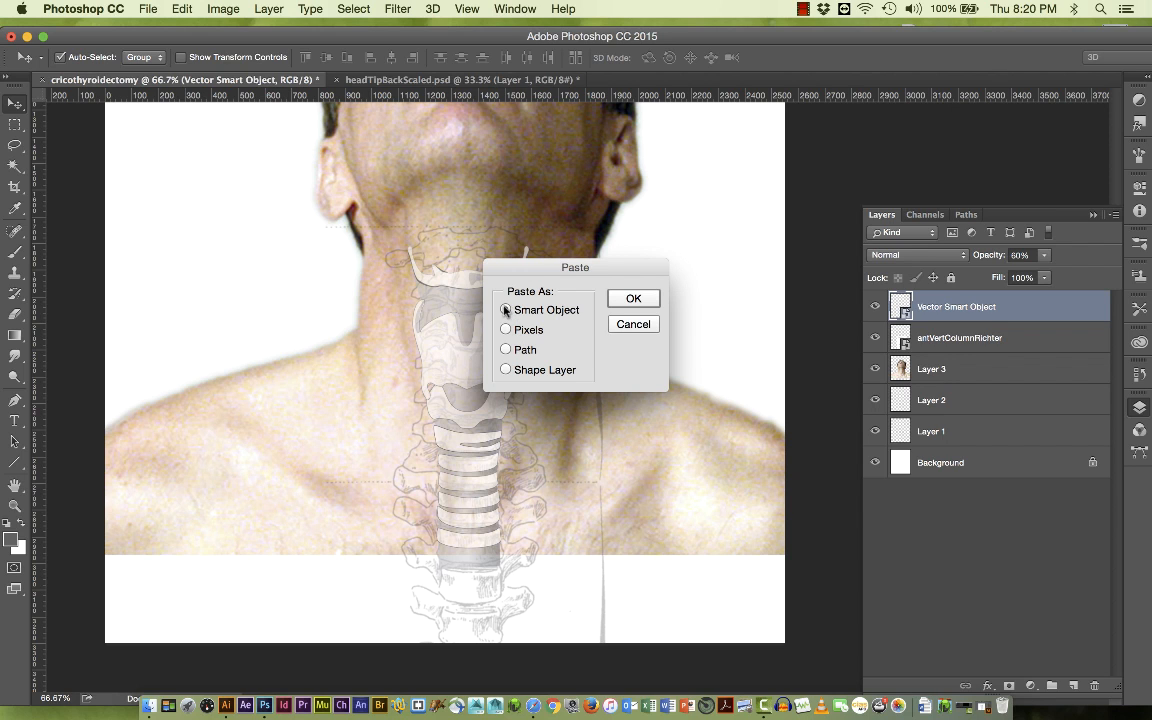
drag(532, 267, 642, 408)
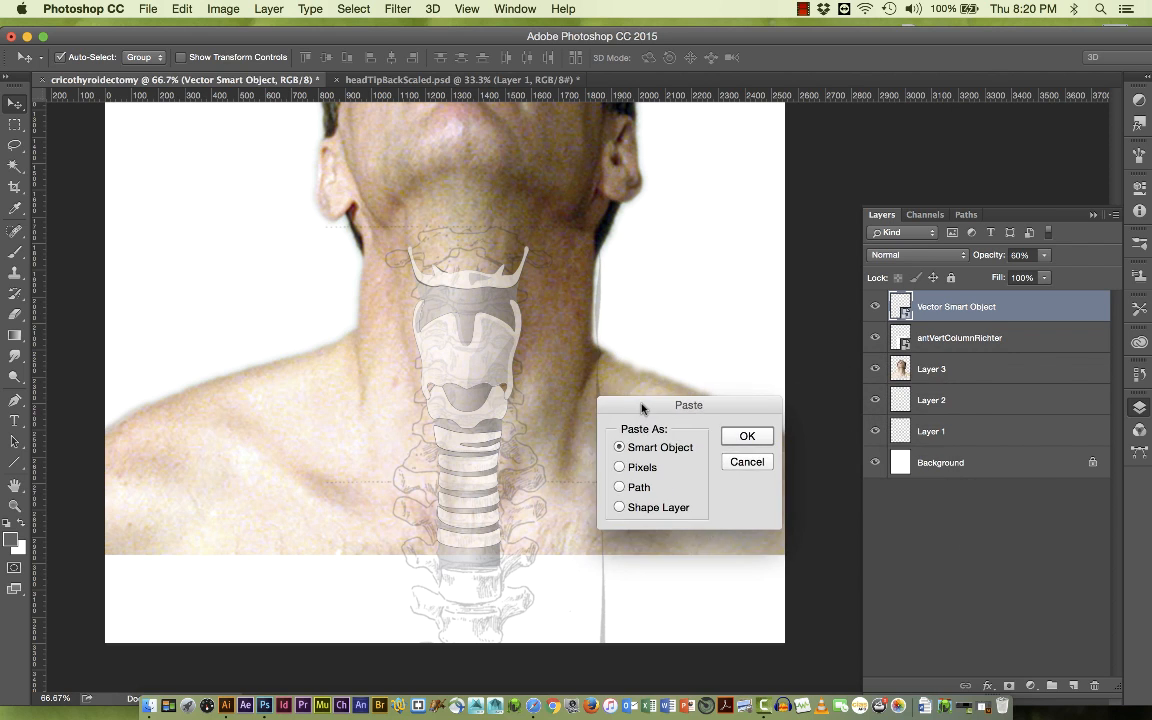
click(622, 488)
click(746, 462)
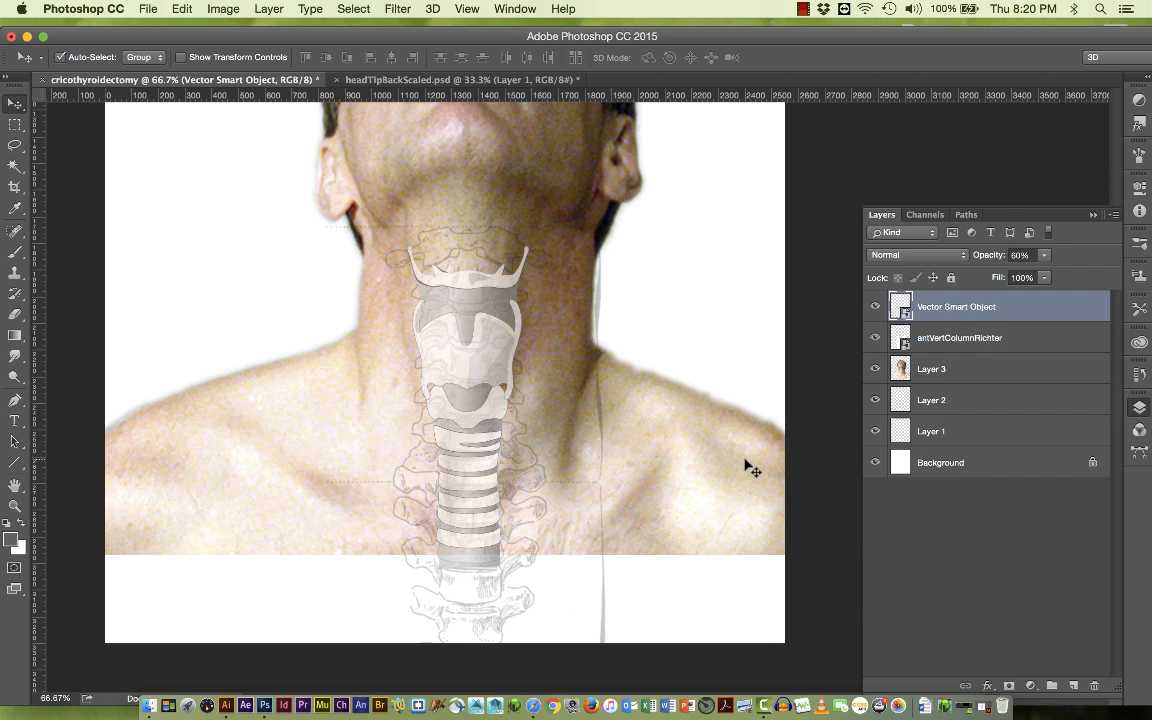
Step: Hide the Vector Smart Object, antVertColumnRichter and Layer 3 layers
click(966, 214)
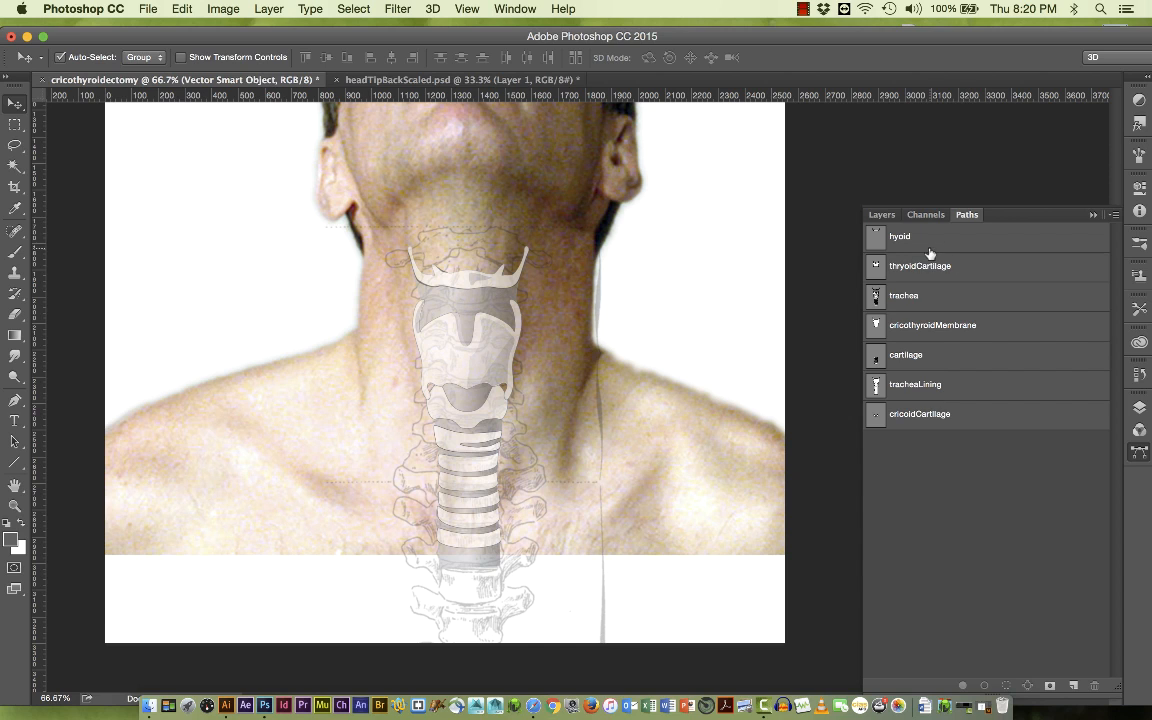
click(881, 214)
click(878, 309)
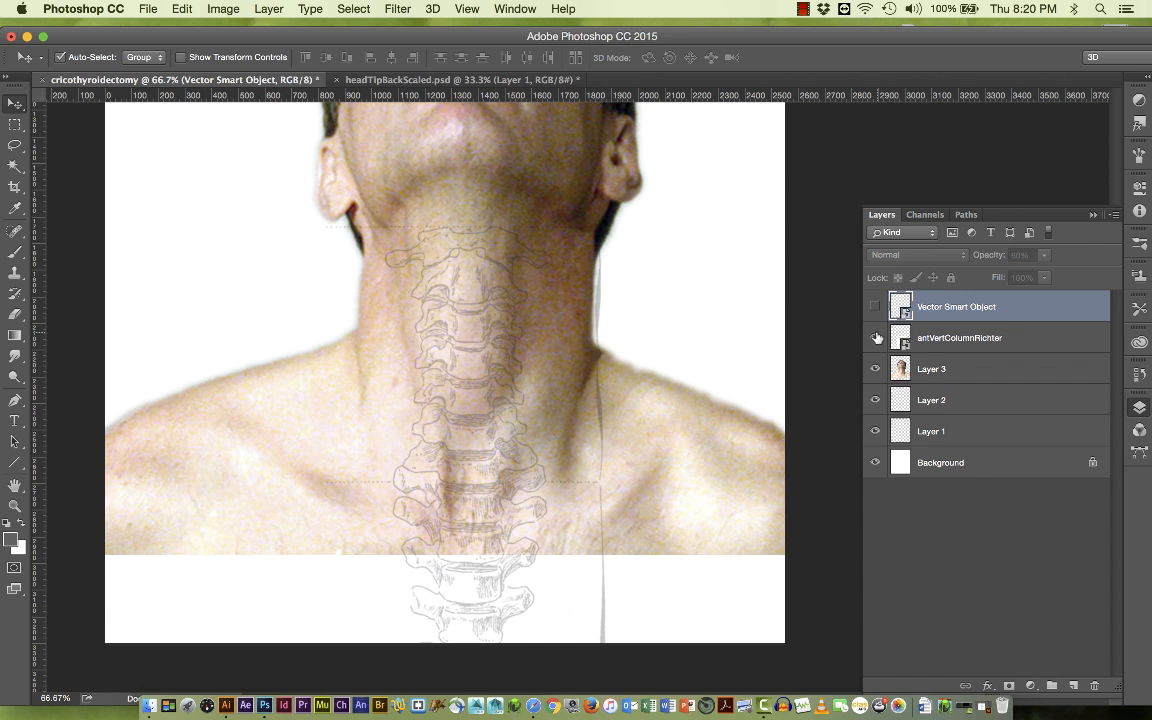
click(876, 338)
click(876, 369)
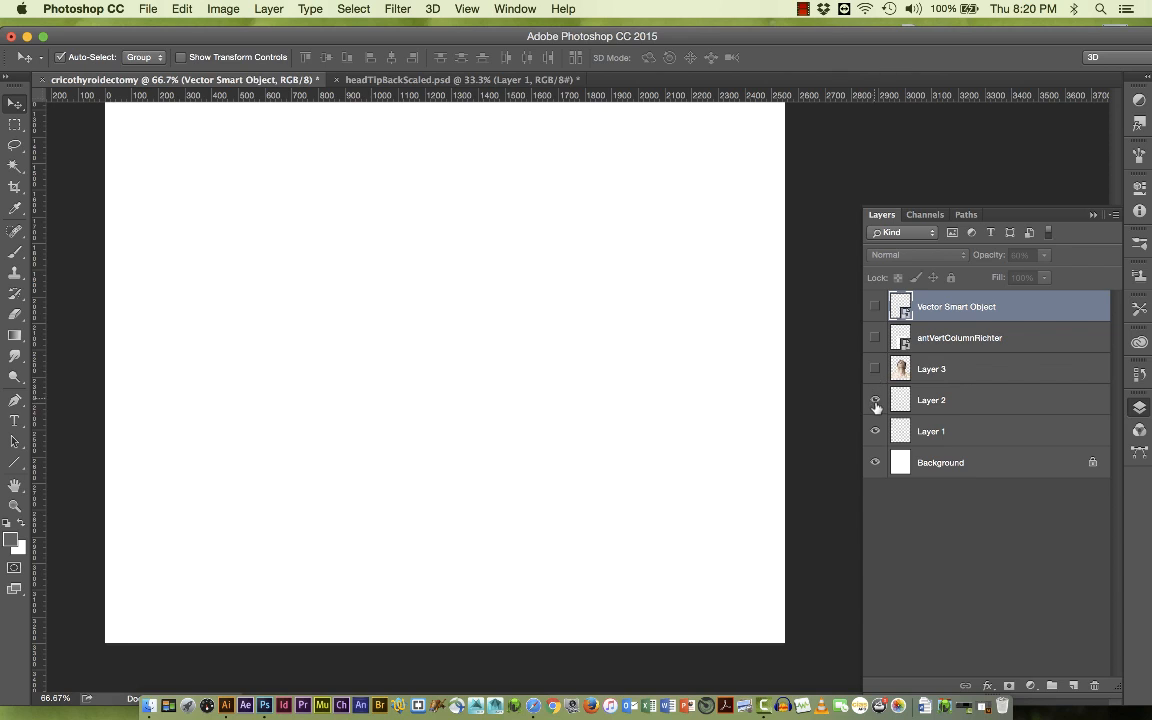
Step: Examine the outlines of the saved hyoid and thryoidCartilage paths separately
click(966, 214)
click(902, 241)
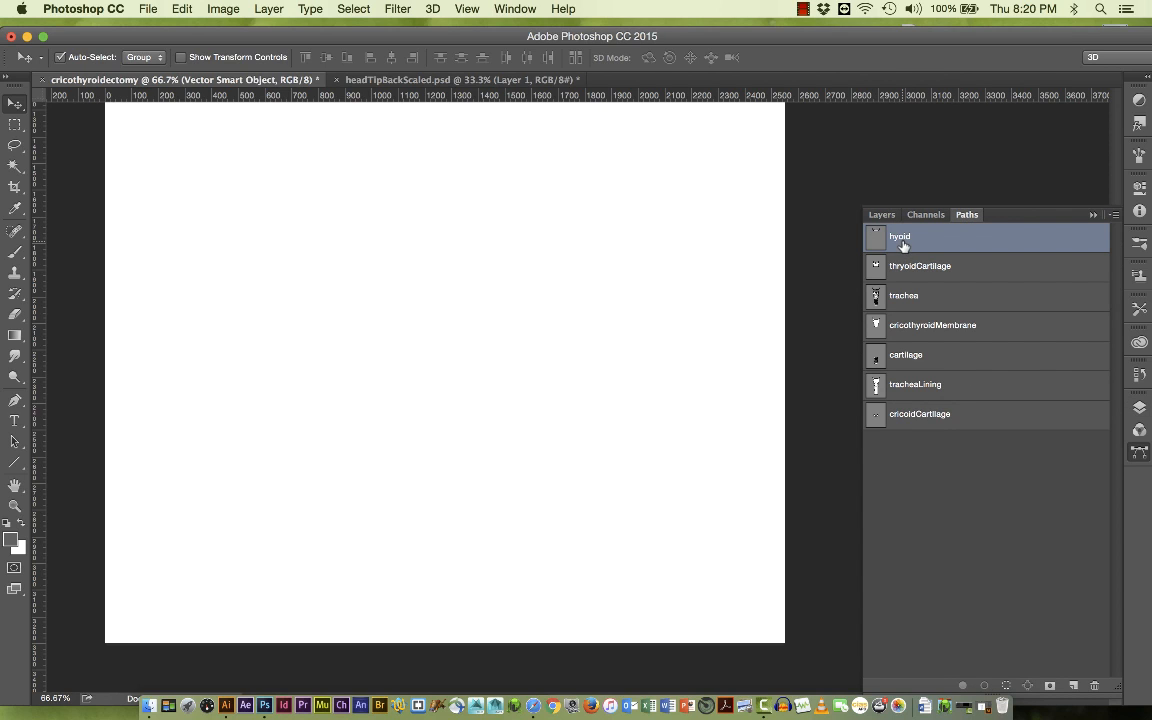
key(super)
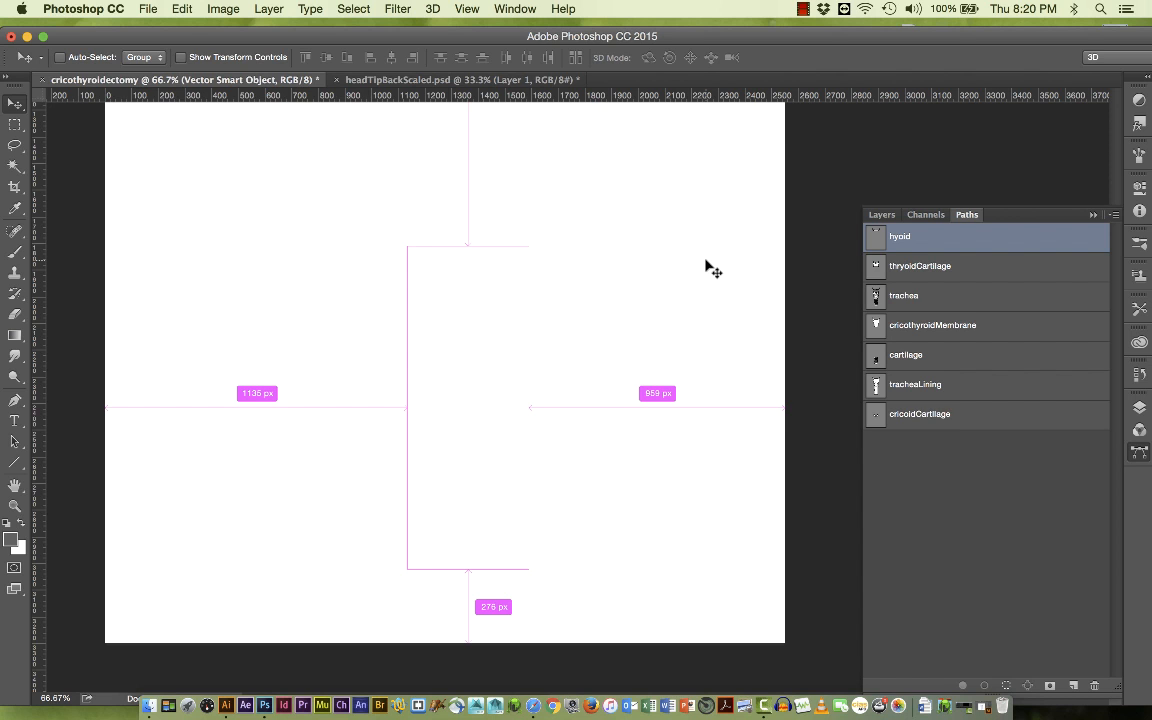
drag(704, 267, 694, 399)
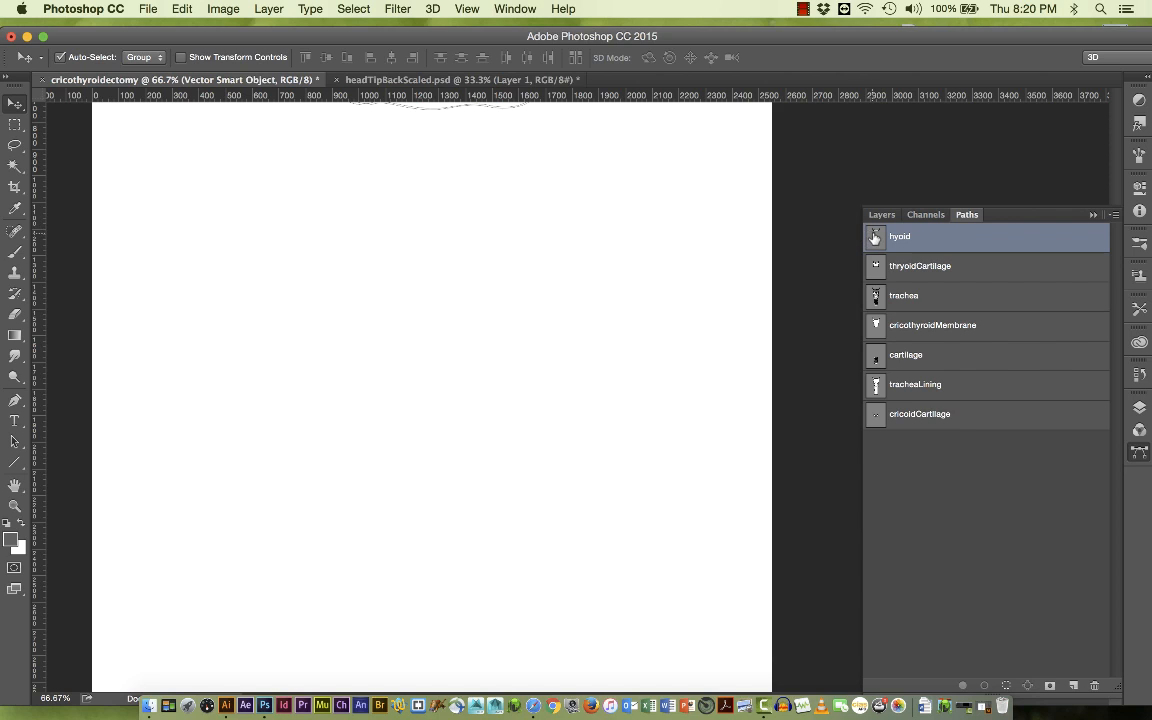
click(898, 268)
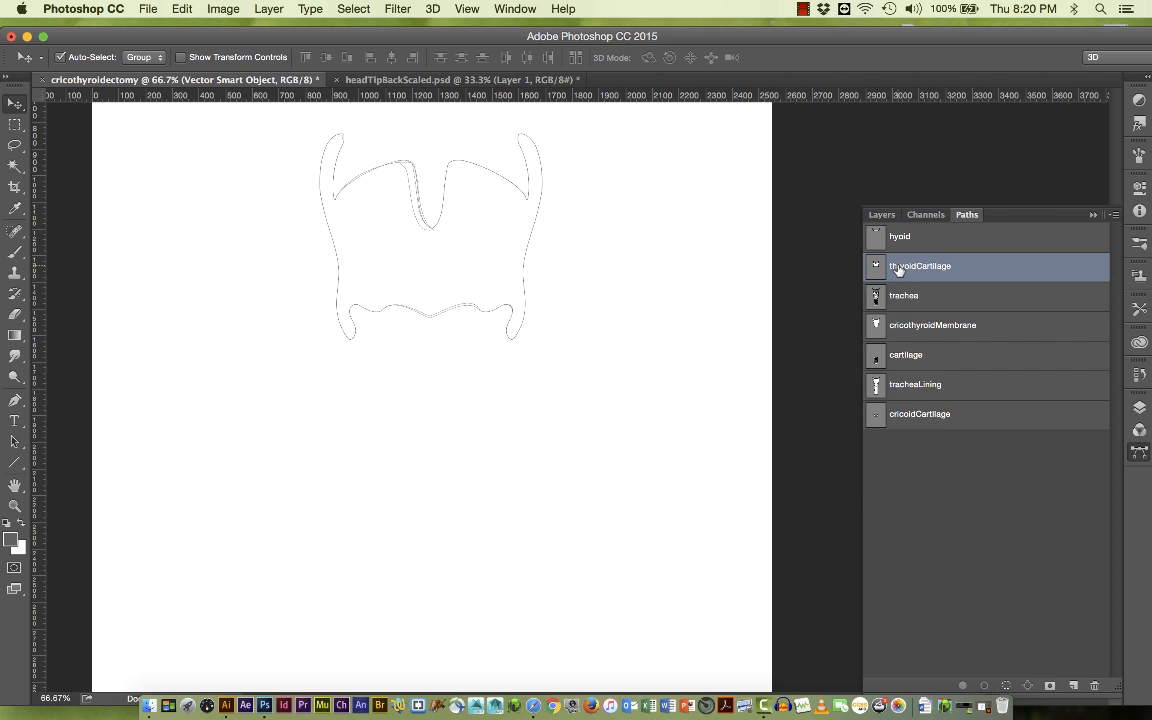
key(super)
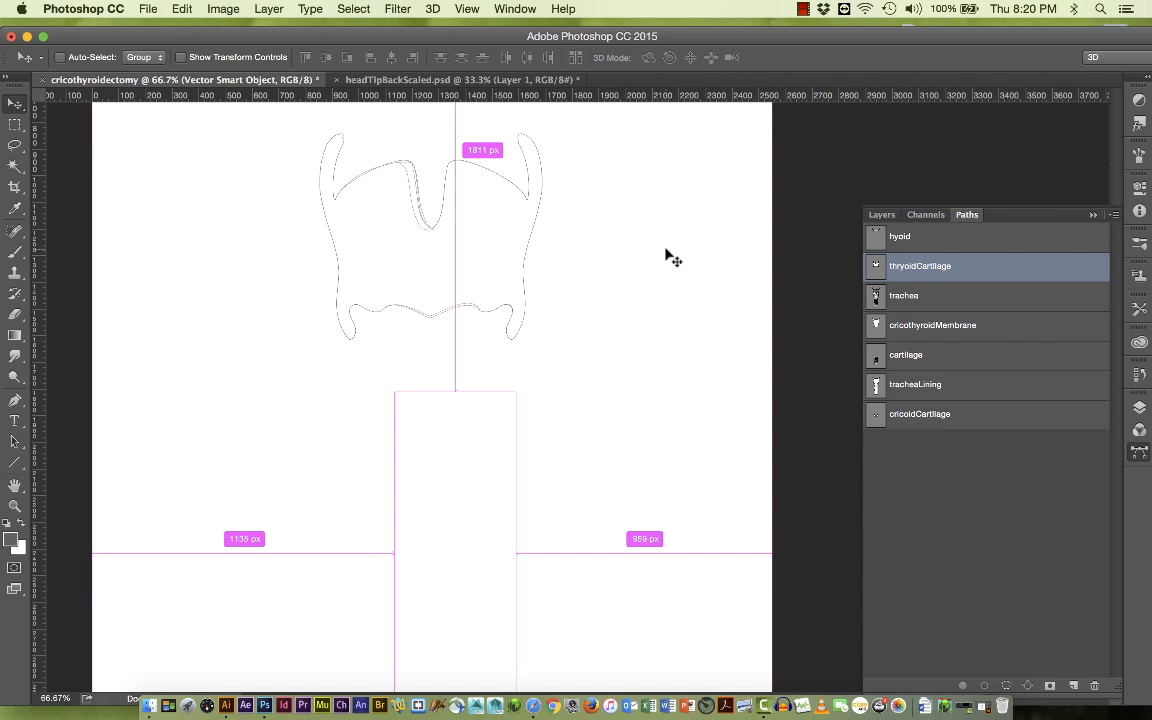
drag(663, 249, 656, 463)
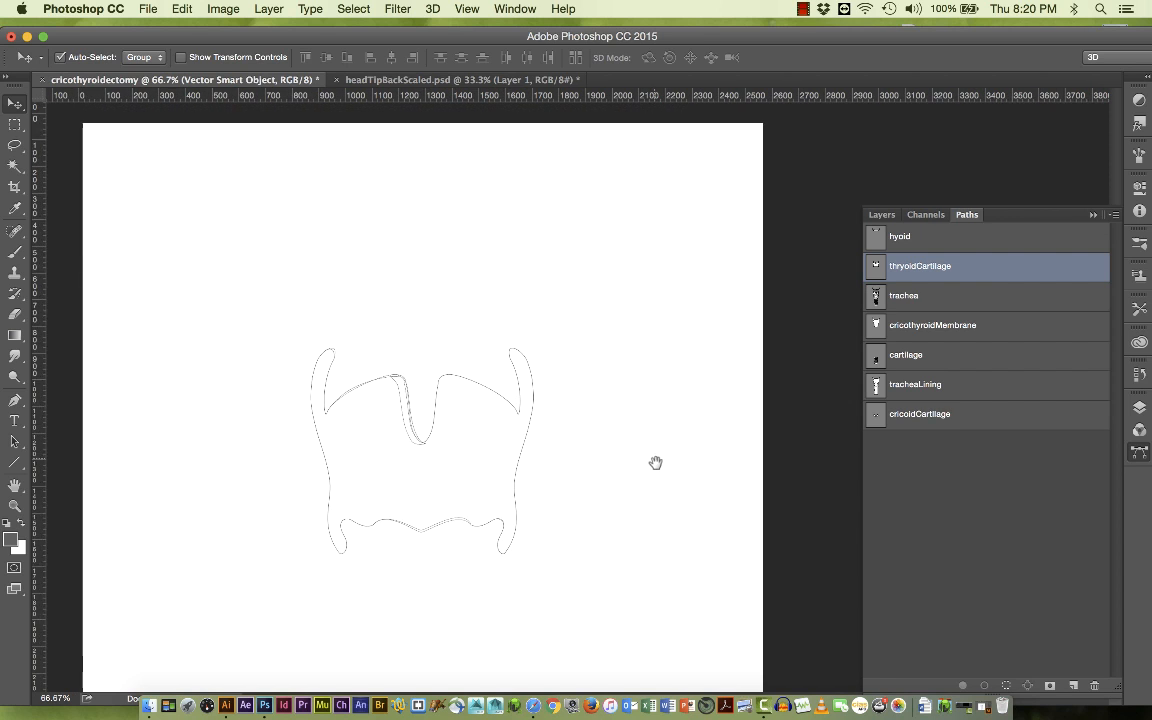
Step: Select the hyoid, thryoidCartilage and trachea paths together to view their combined outlines
click(890, 237)
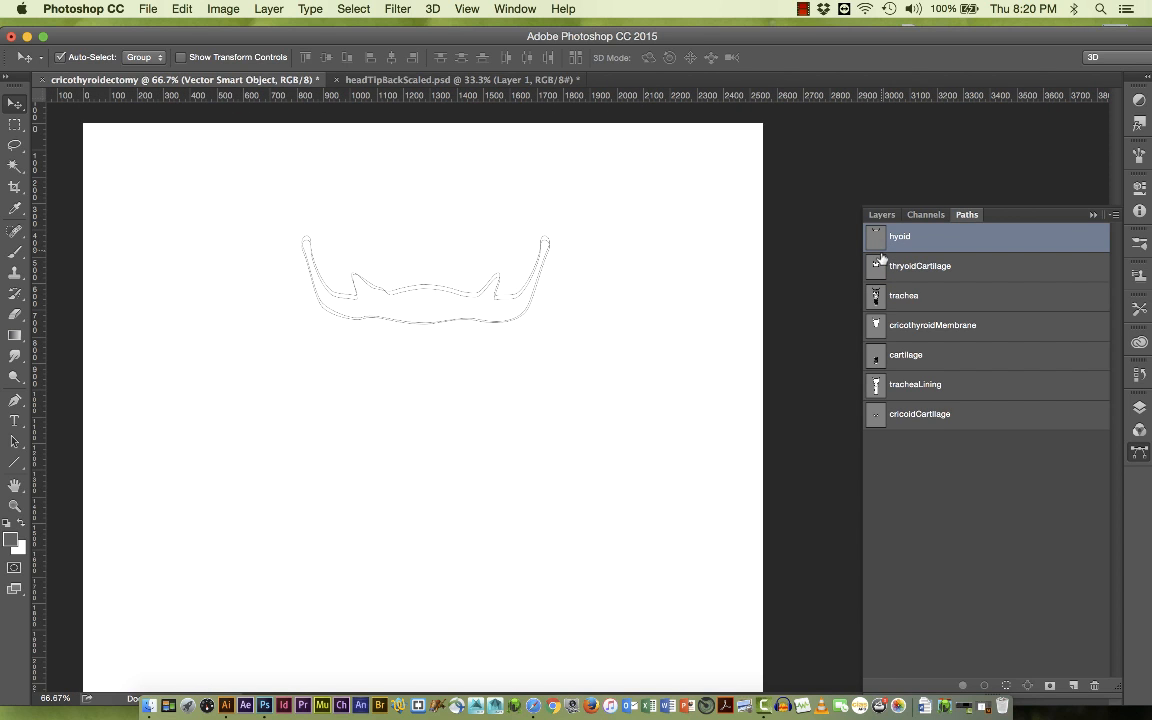
shift+click(880, 268)
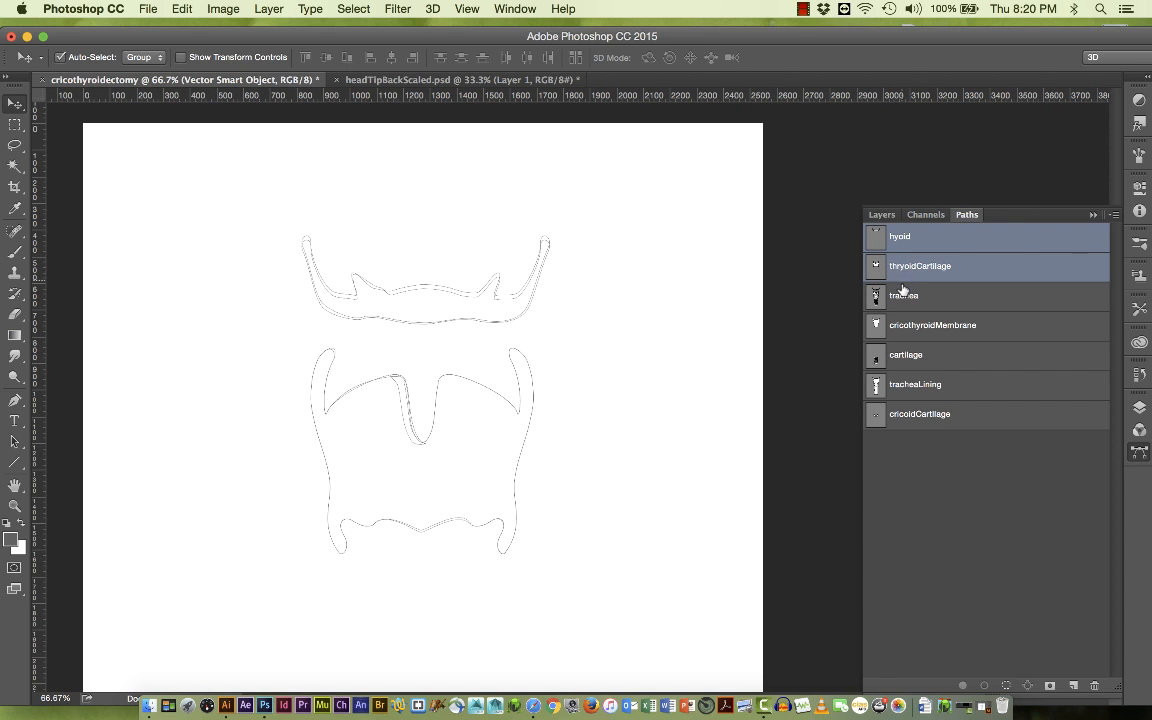
shift+click(903, 297)
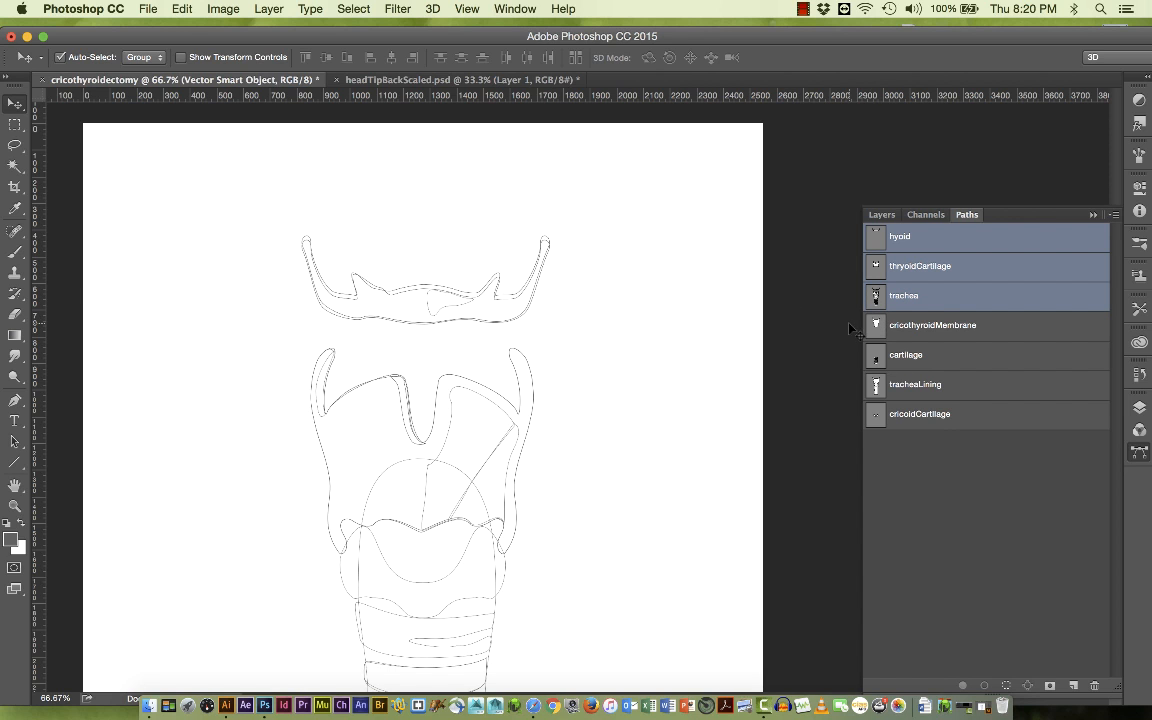
scroll(818, 328, down, 3)
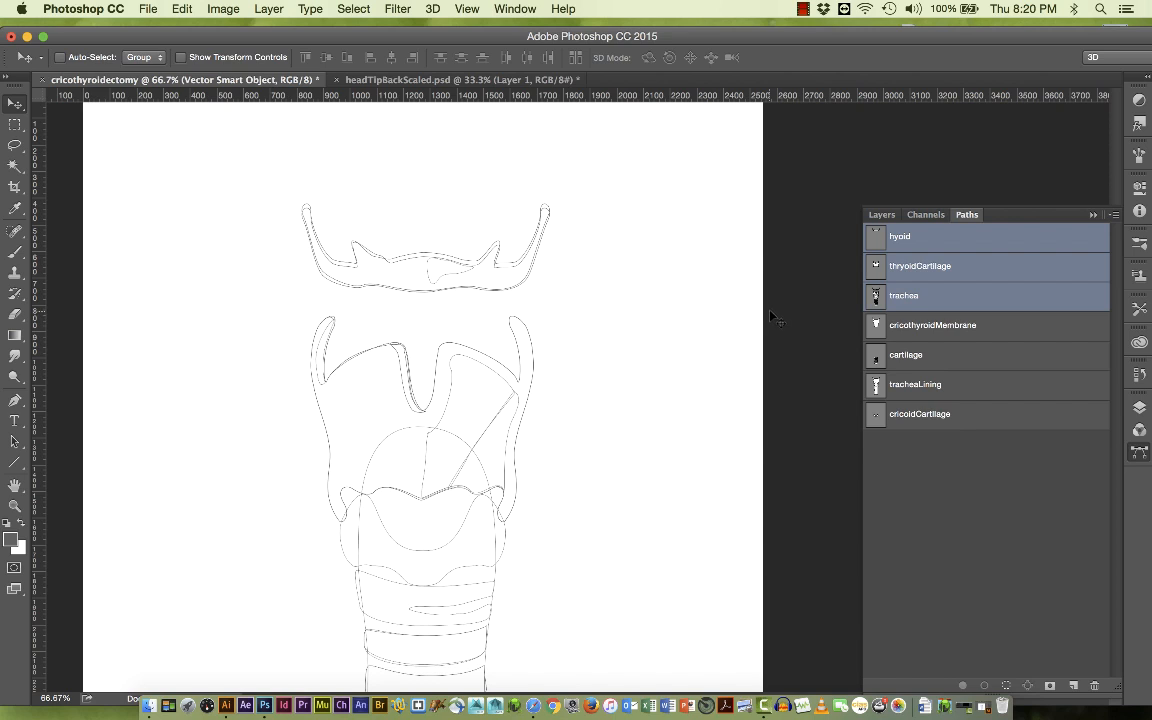
Step: Examine the cricothyroidMembrane, cartilage, tracheaLining and cricoidCartilage paths one by one, and check the headTIpBackScaled.psd document
click(903, 327)
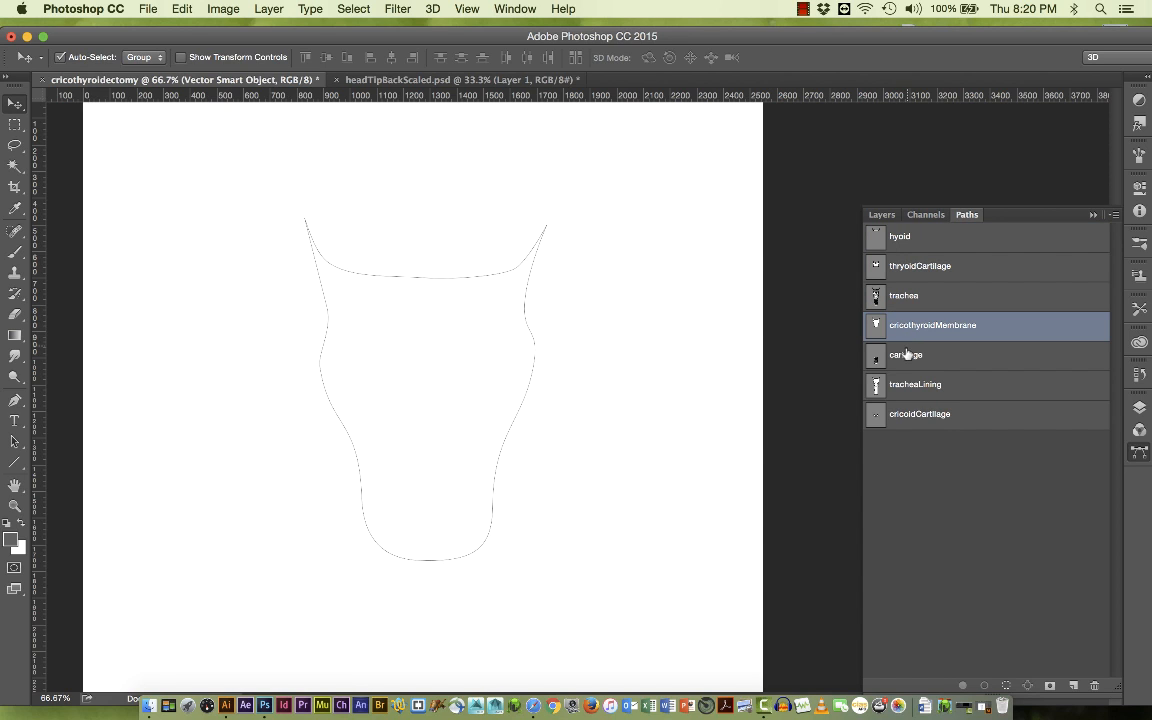
click(908, 355)
click(912, 387)
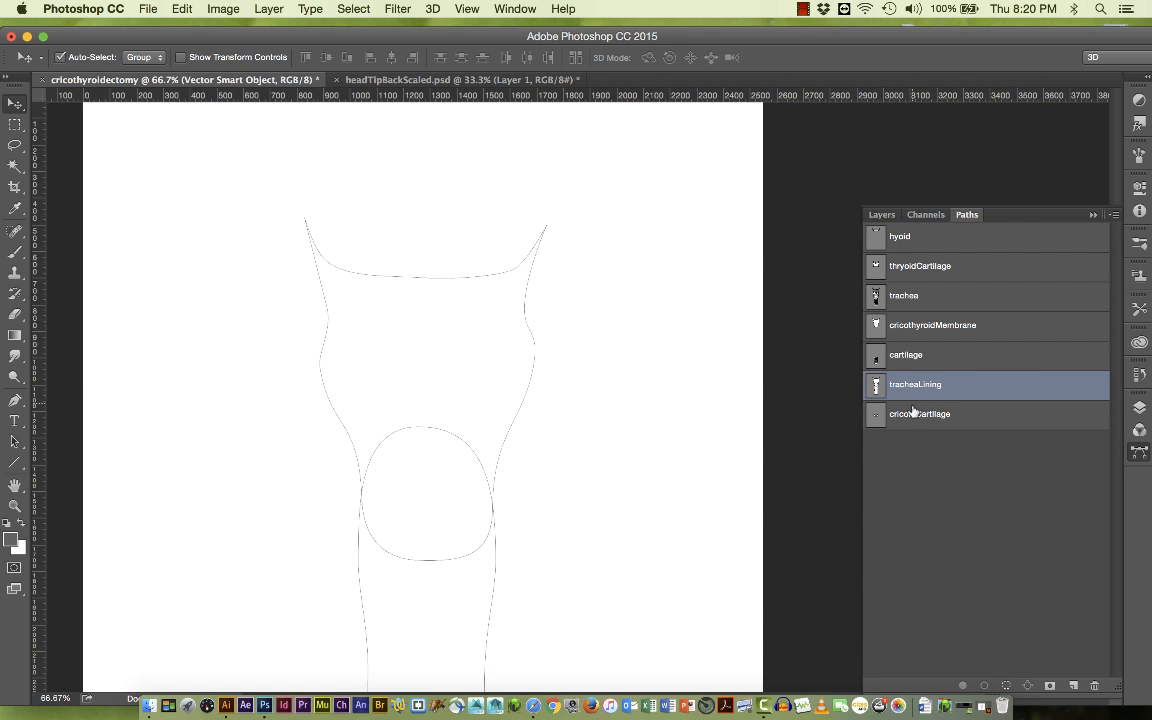
click(912, 419)
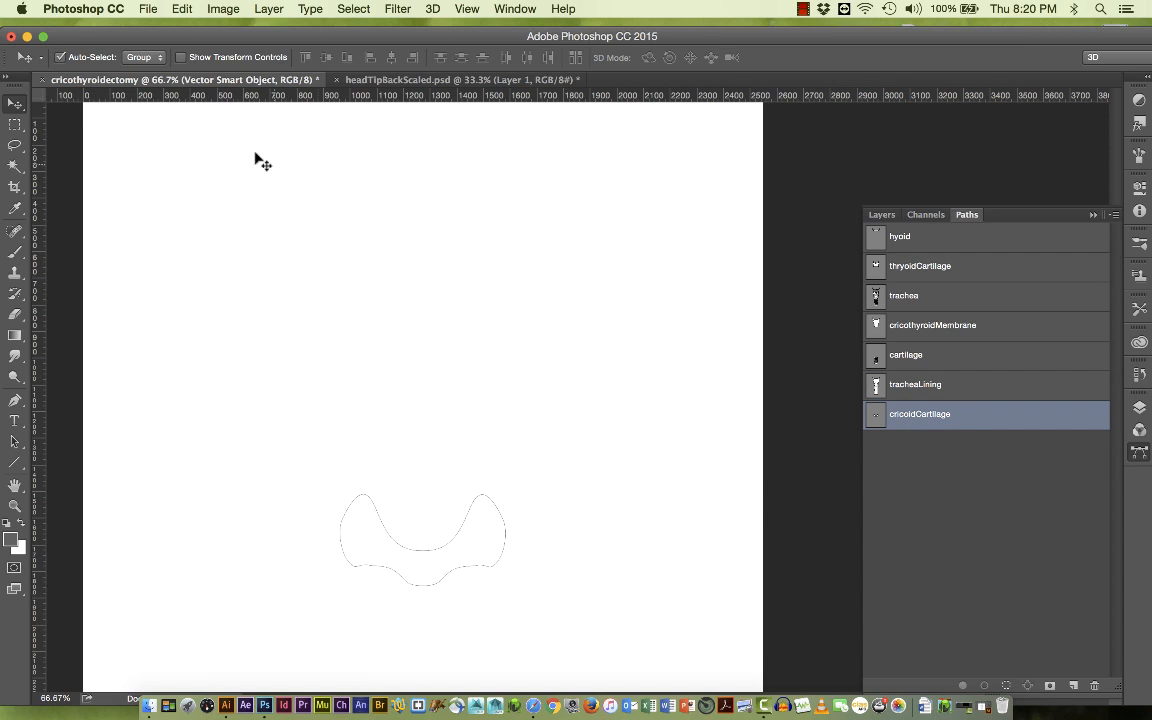
click(379, 80)
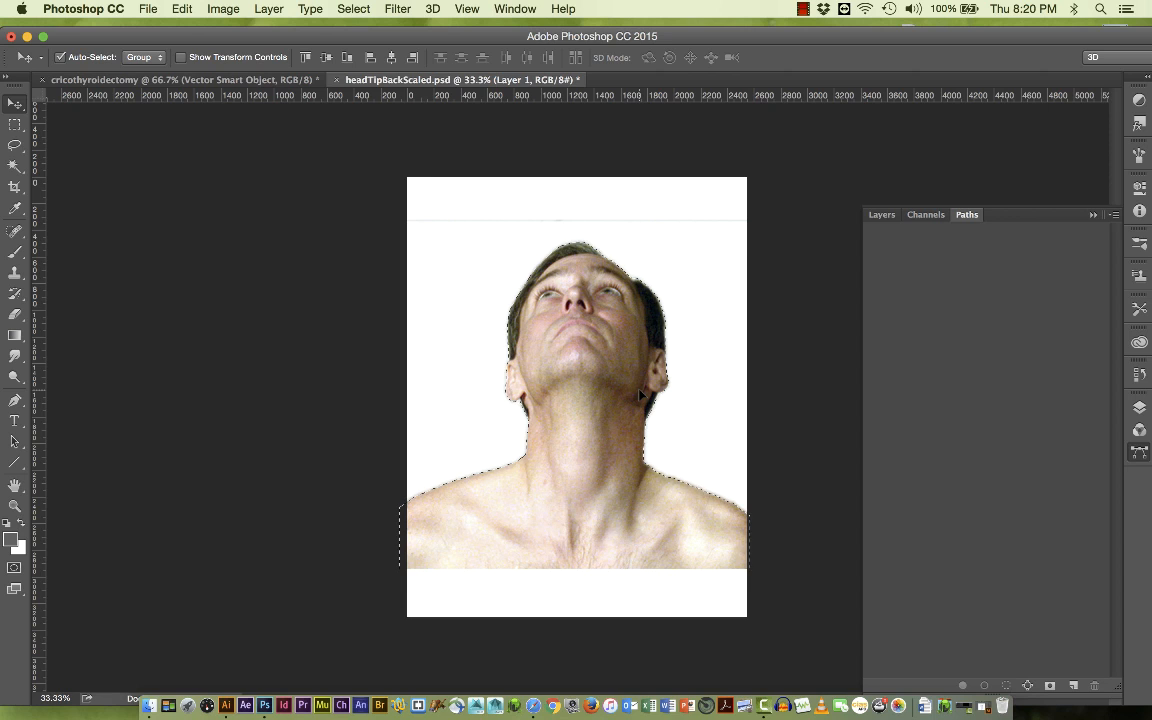
click(211, 79)
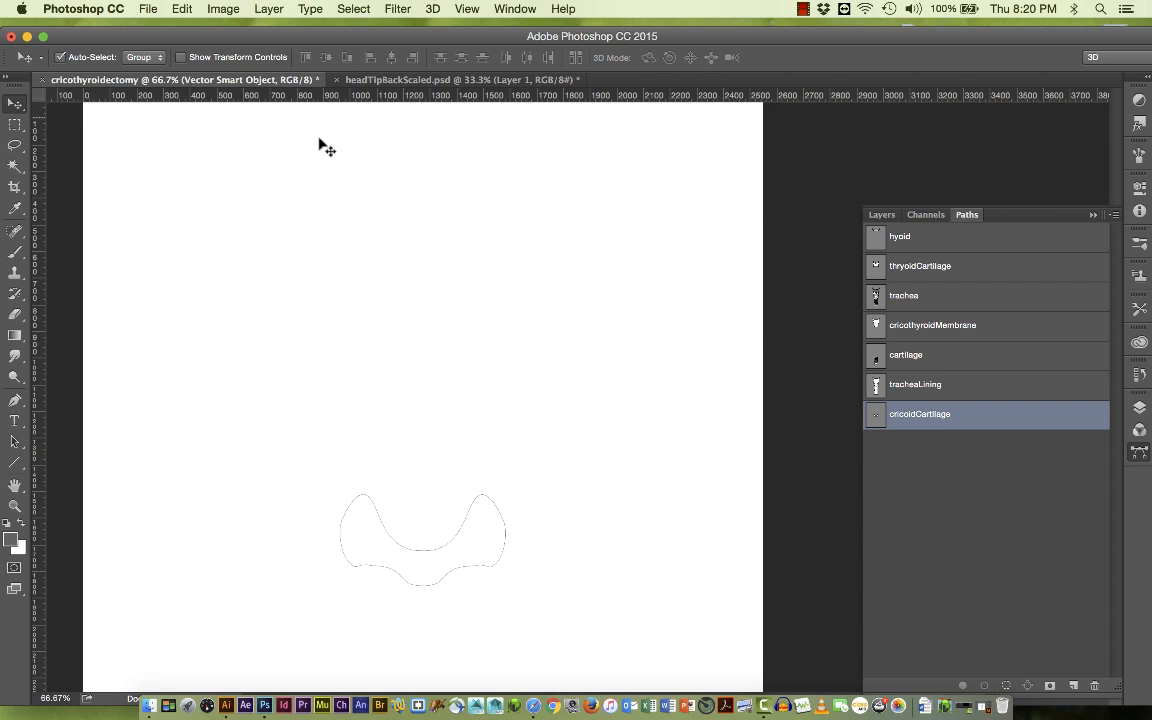
Step: Show Layer 3, antVertColumnRichter and Vector Smart Object again, and compare the neck with and without the larynx overlay
click(888, 216)
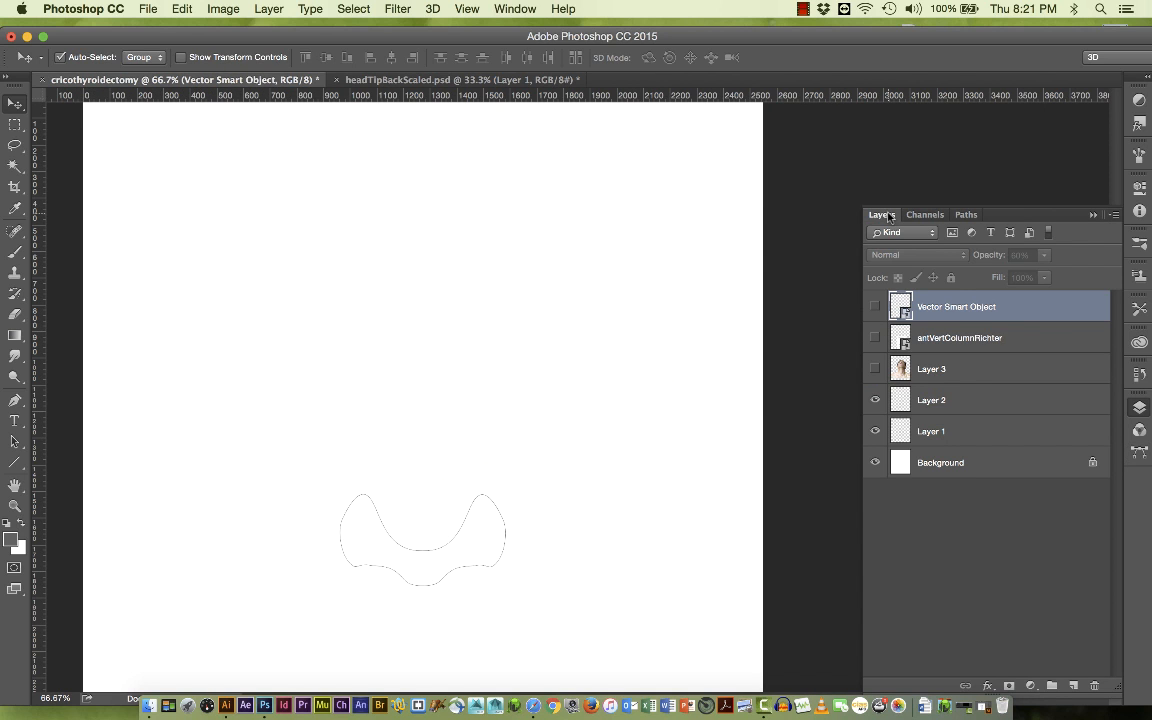
click(875, 369)
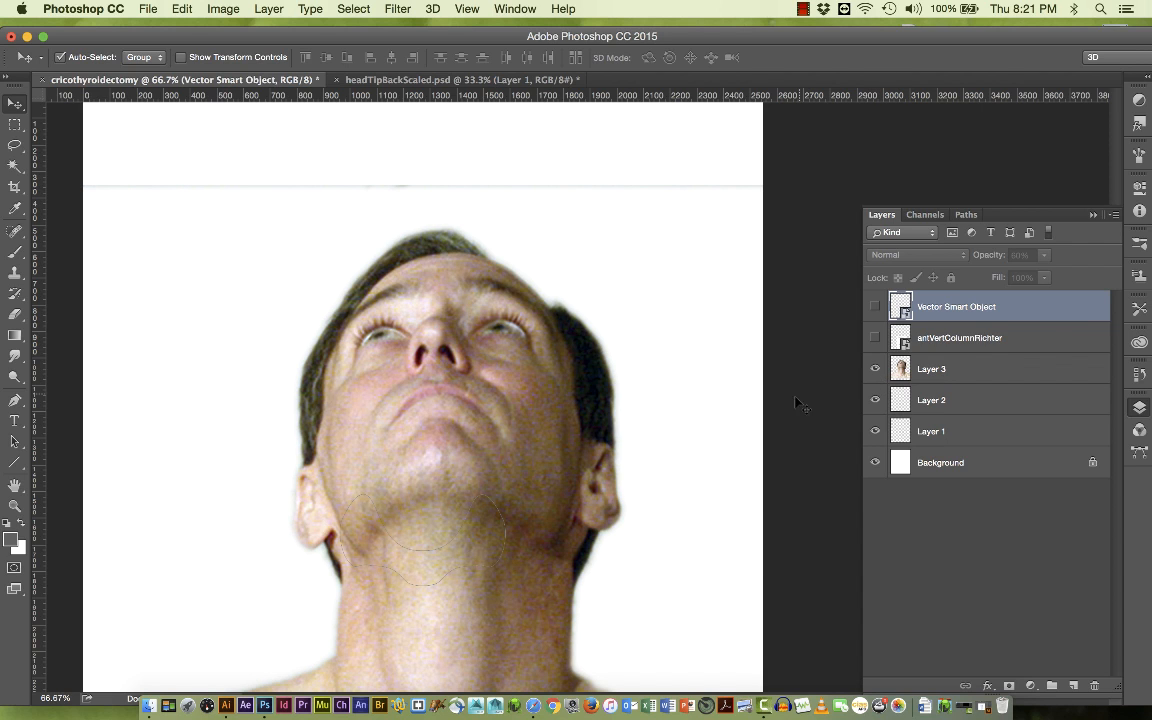
click(875, 337)
click(875, 306)
drag(715, 373, 679, 113)
key(space)
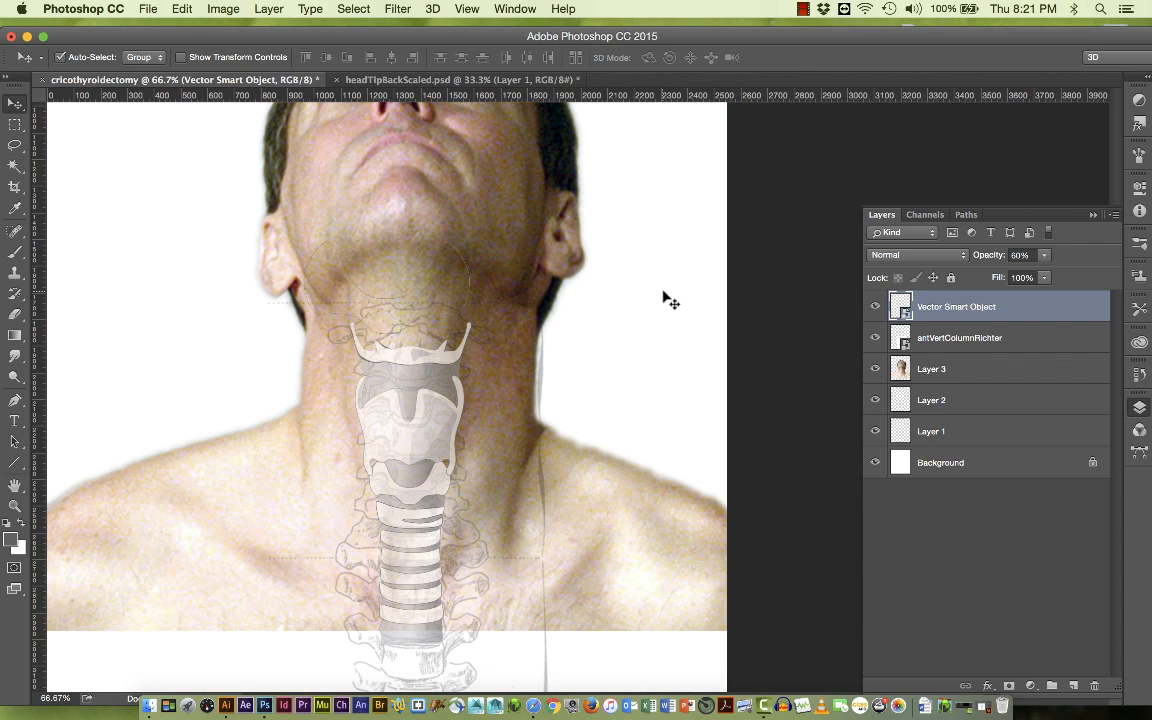
alt+click(656, 295)
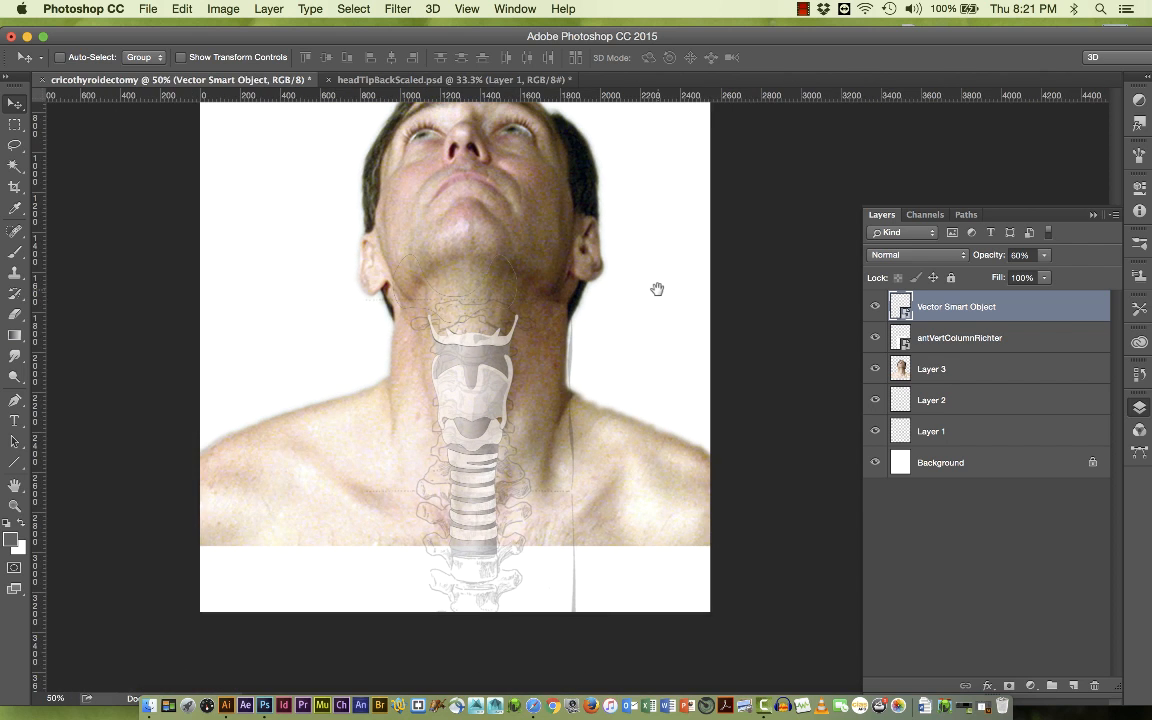
drag(653, 299, 633, 362)
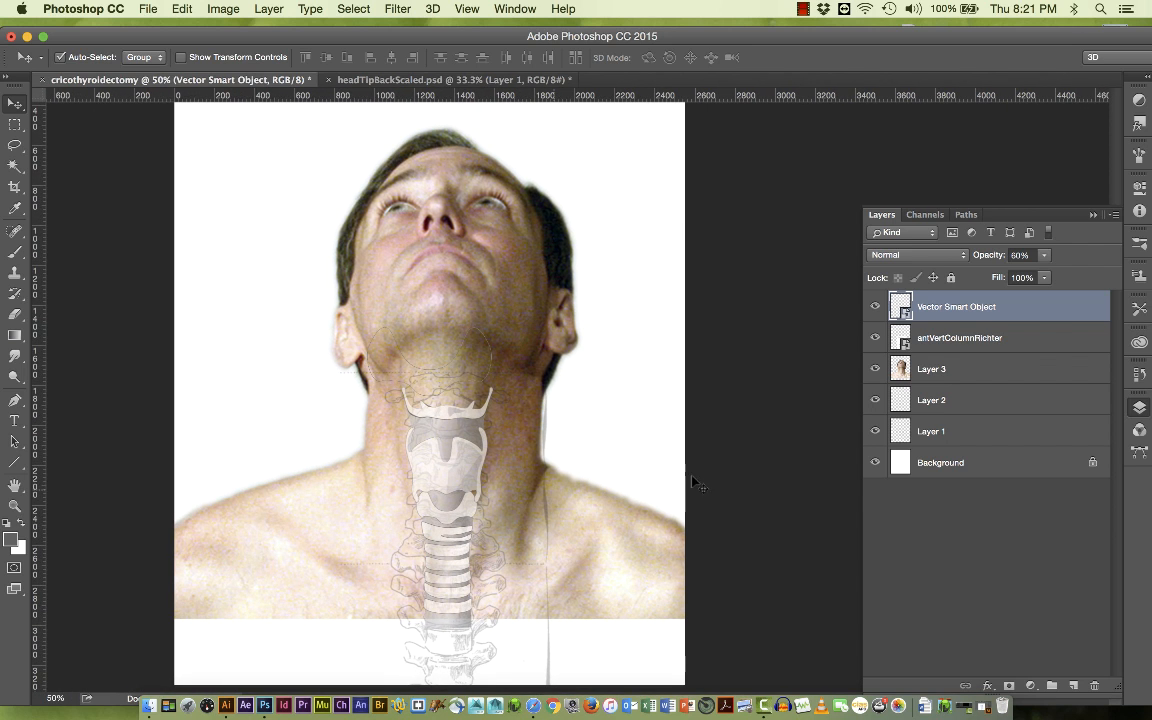
click(875, 307)
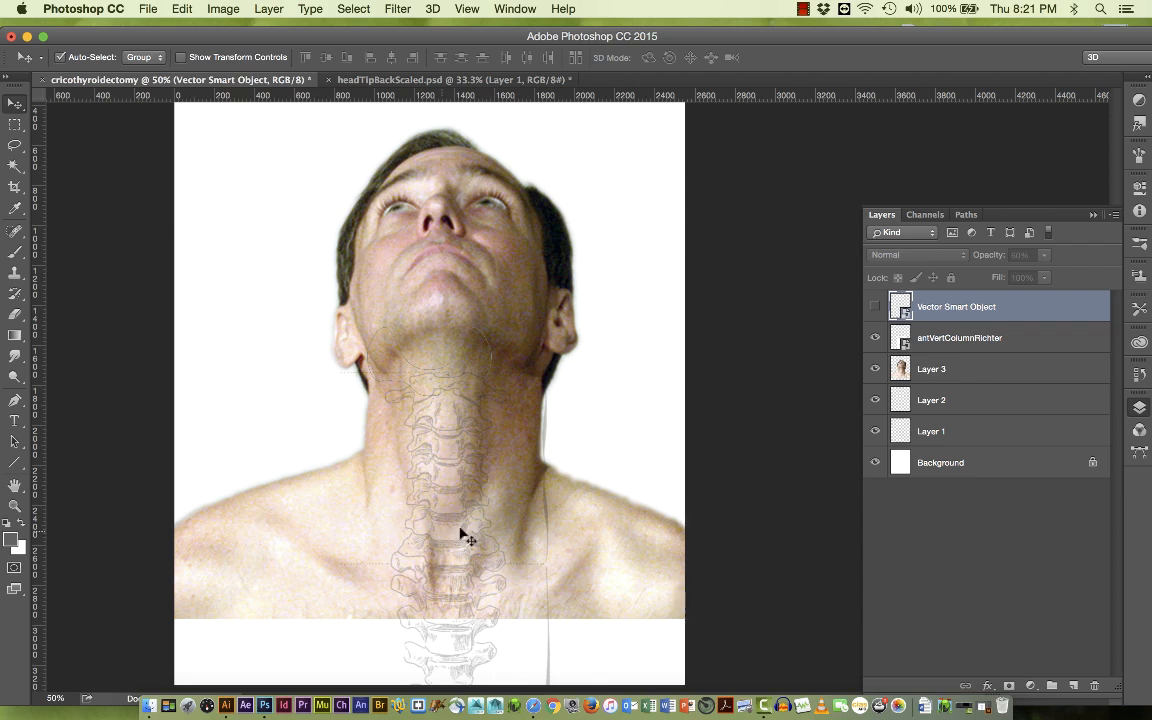
click(873, 309)
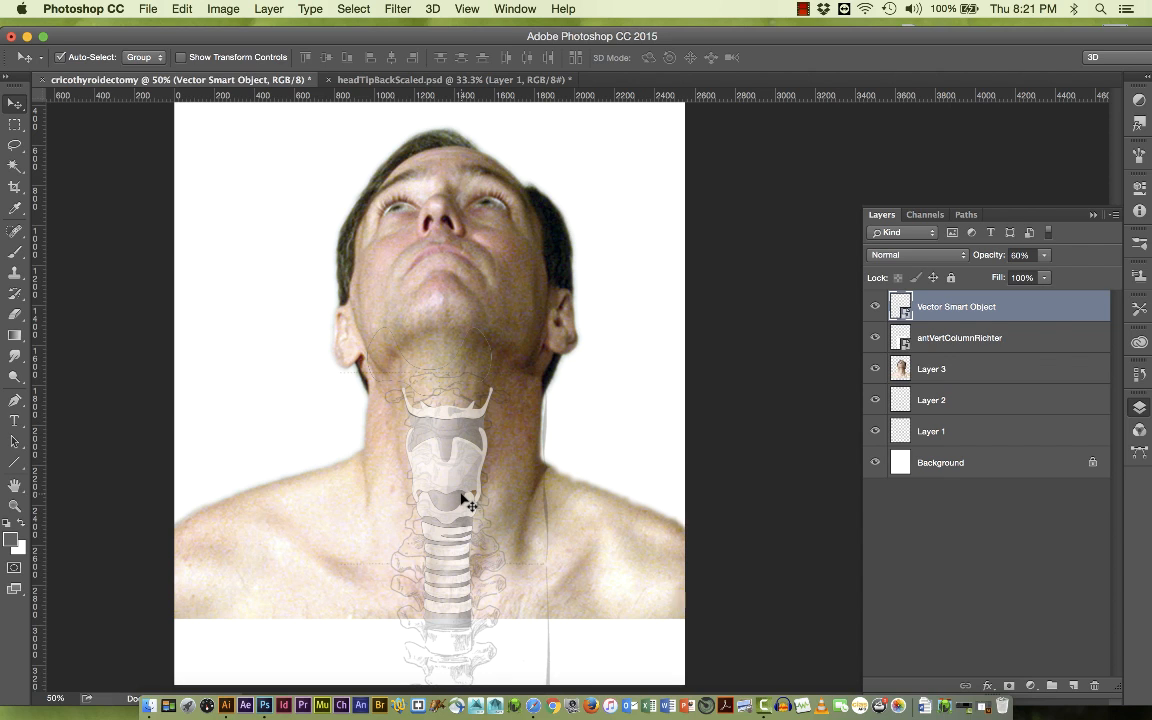
Step: Try to free-transform the larynx artwork on the Vector Smart Object layer
key(super+t)
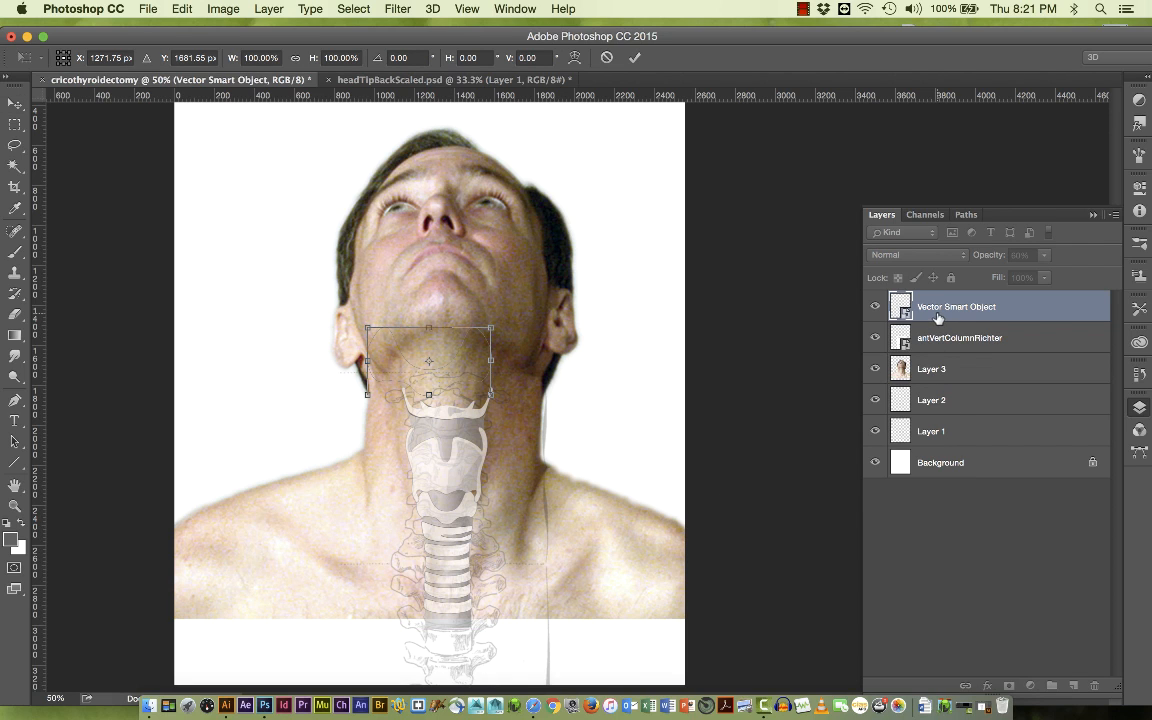
key(Return)
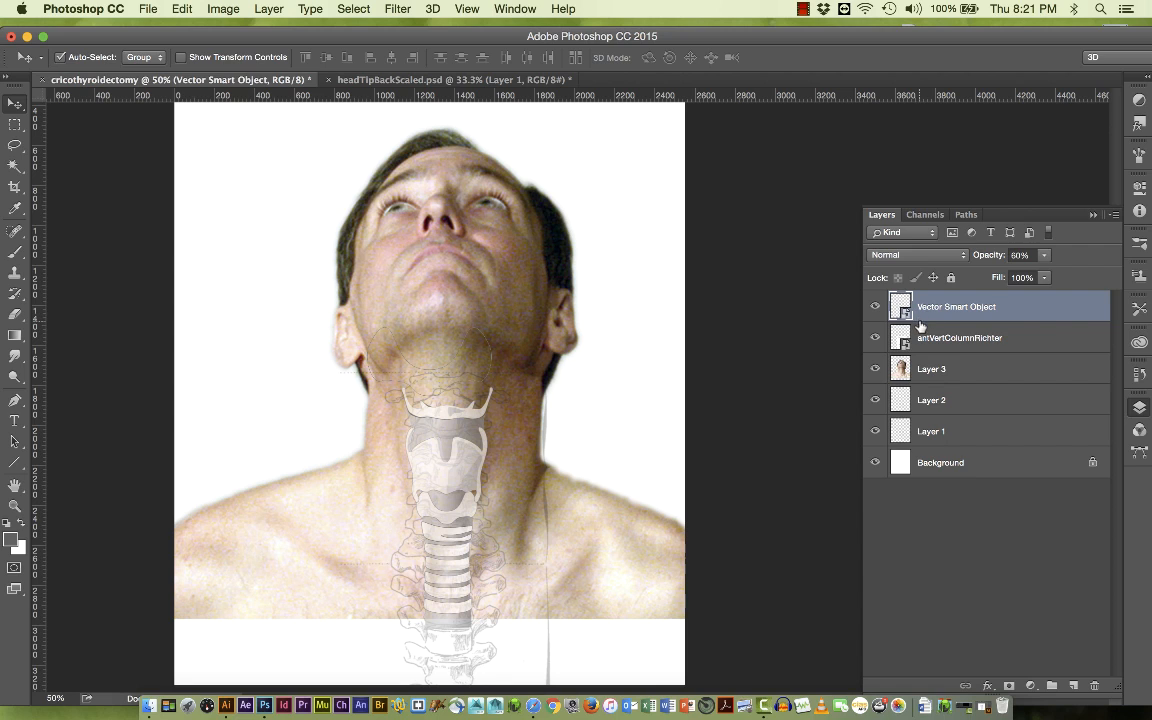
key(super+t)
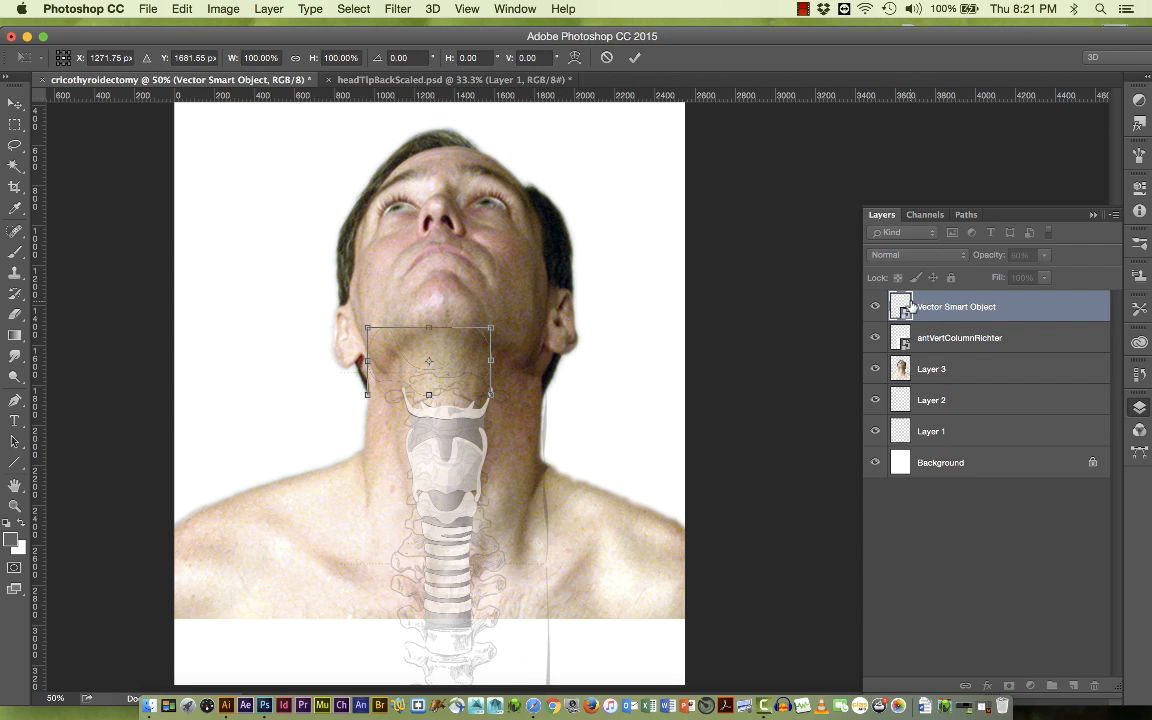
click(967, 215)
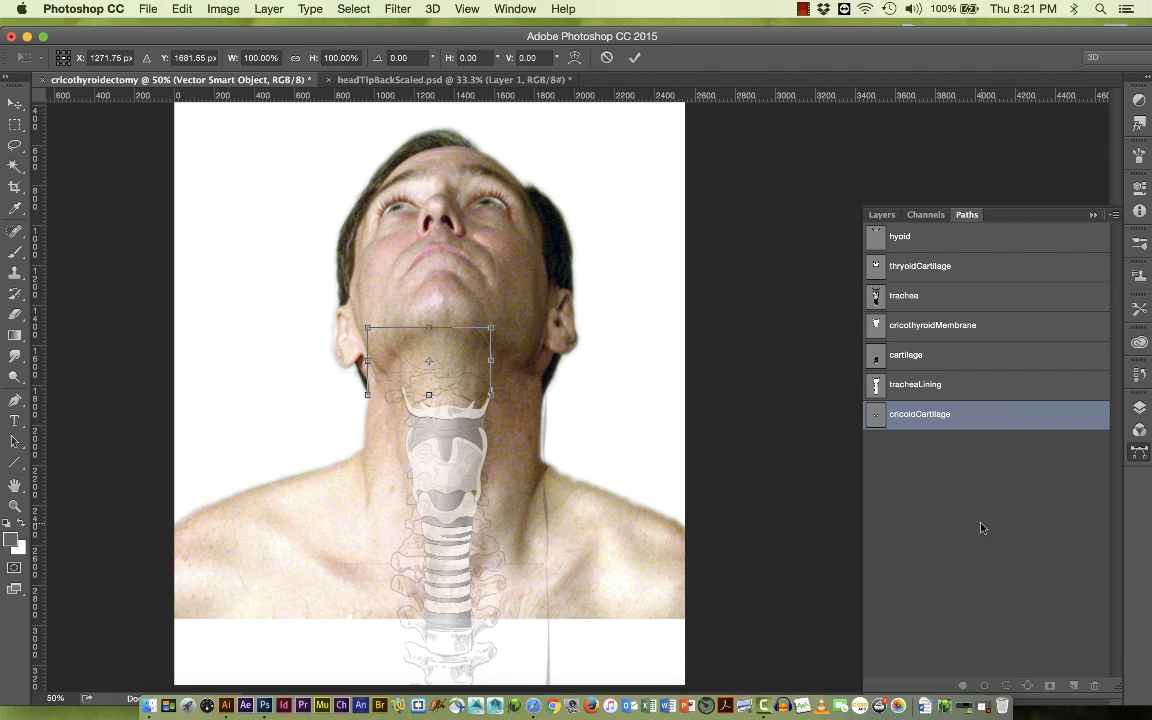
key(Return)
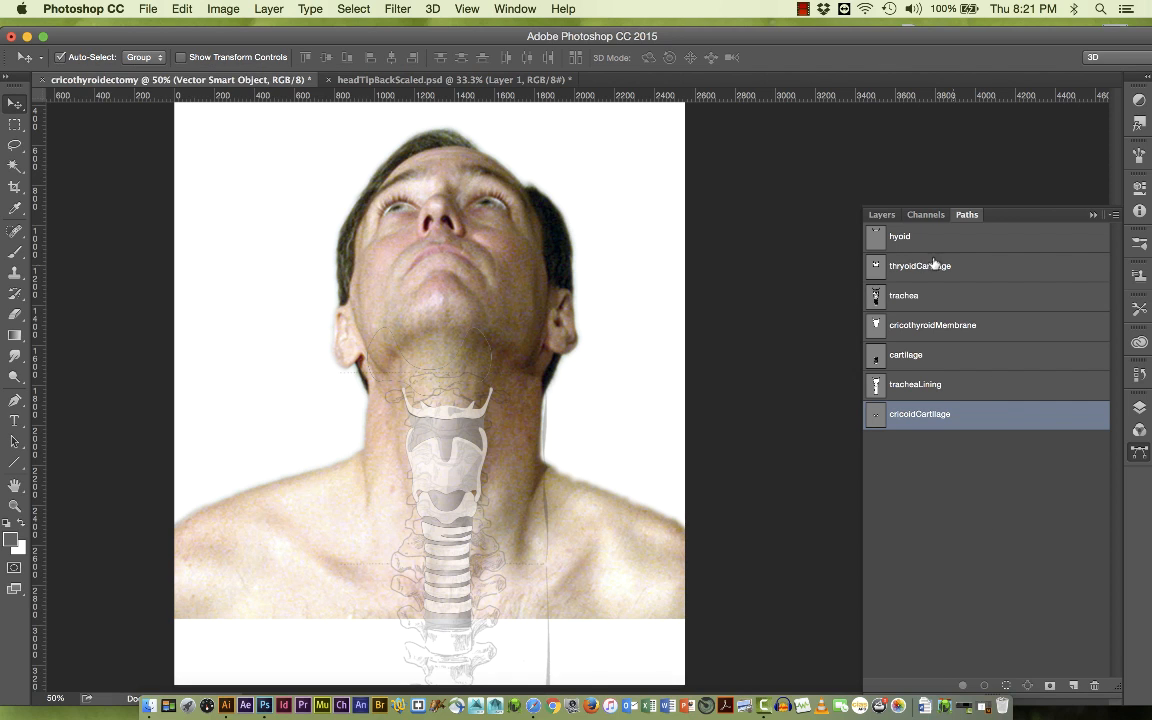
click(881, 214)
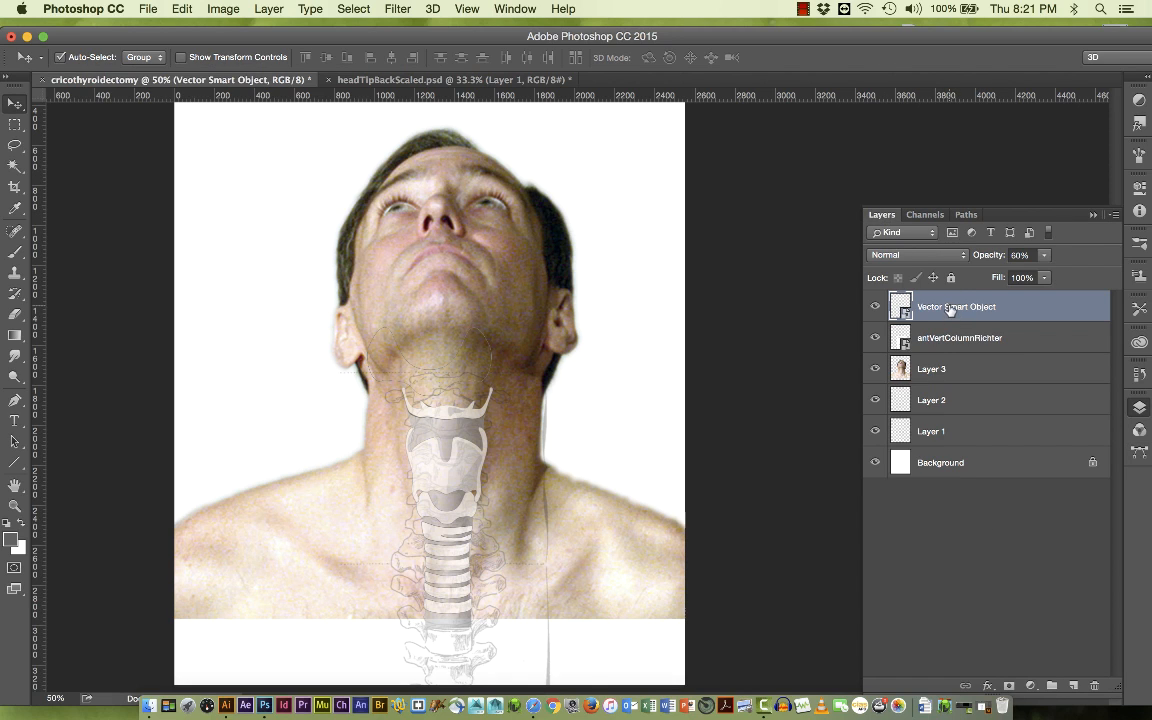
click(875, 306)
click(875, 306)
key(super+t)
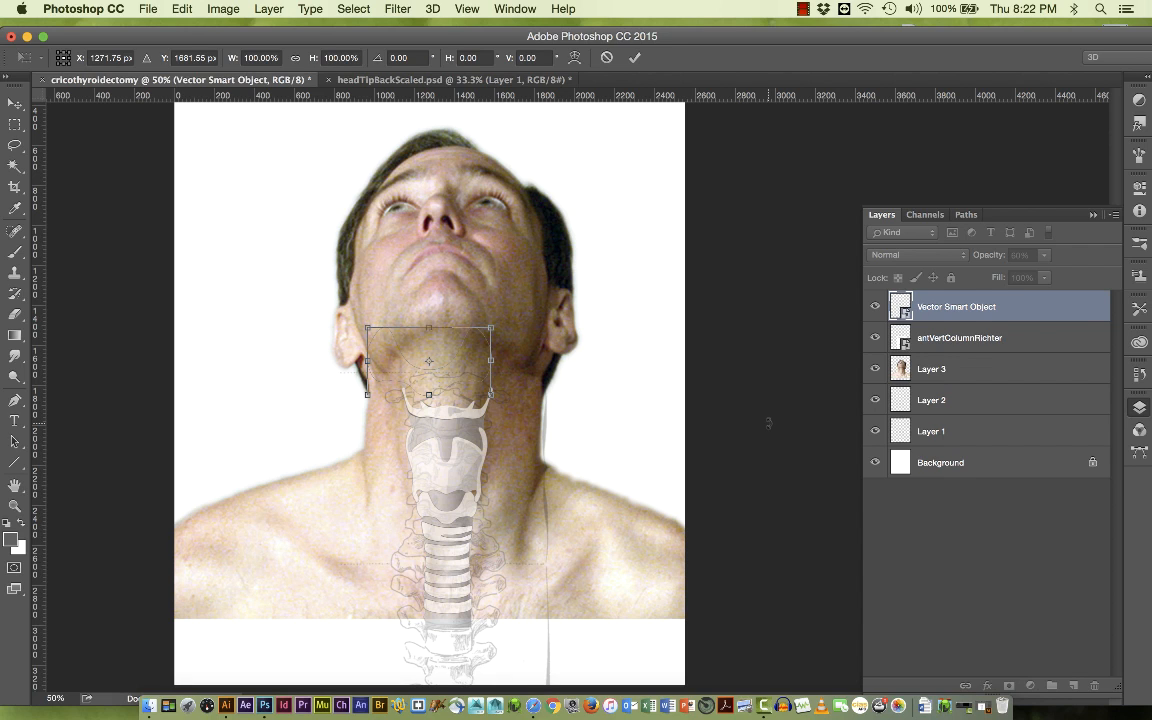
key(Return)
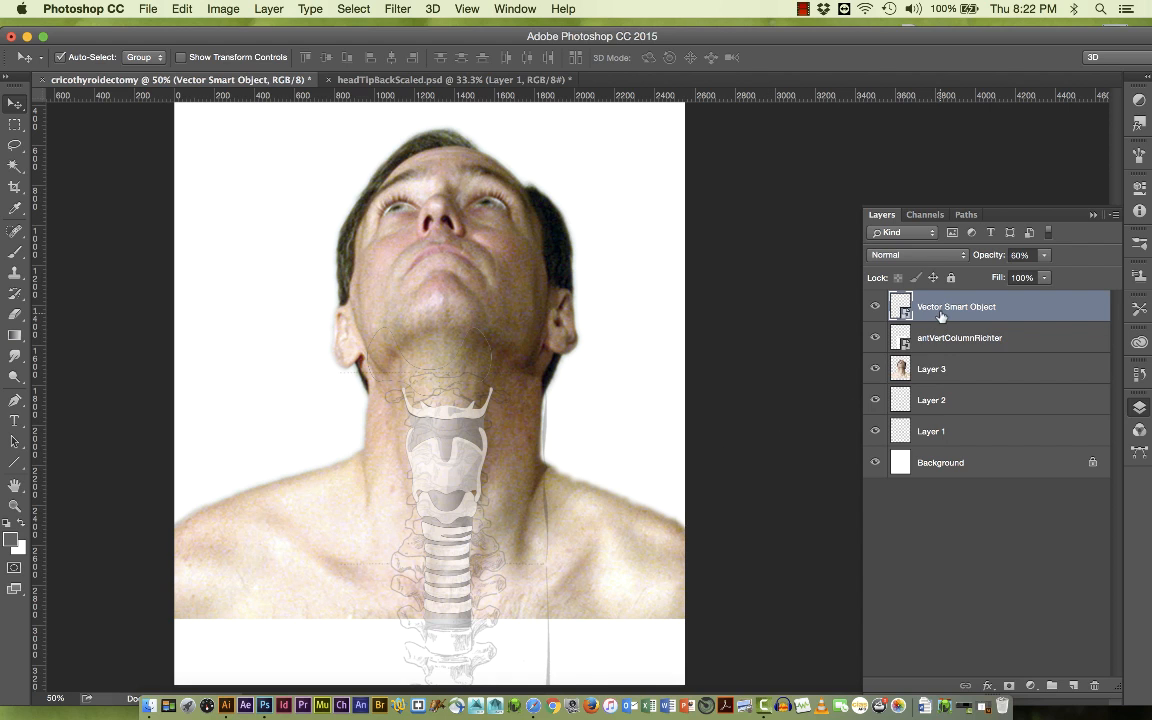
Step: Move the larynx artwork sideways off the spine, undo the move, and try Free Transform once more
drag(470, 481, 522, 487)
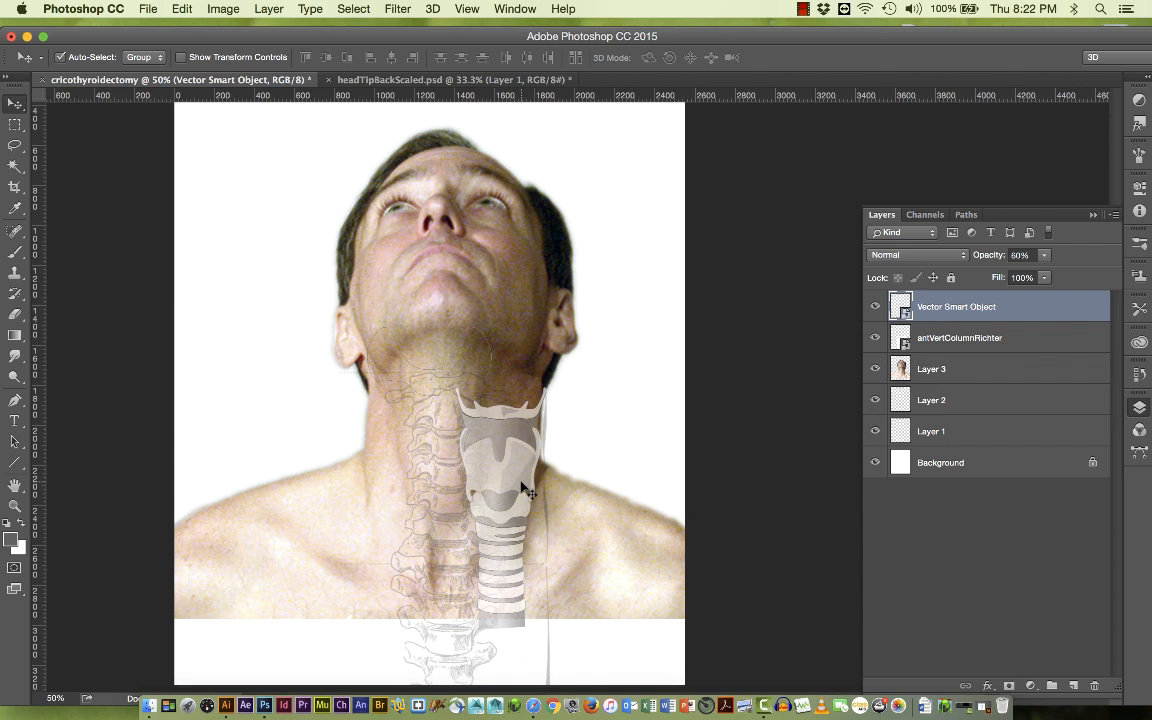
key(super+z)
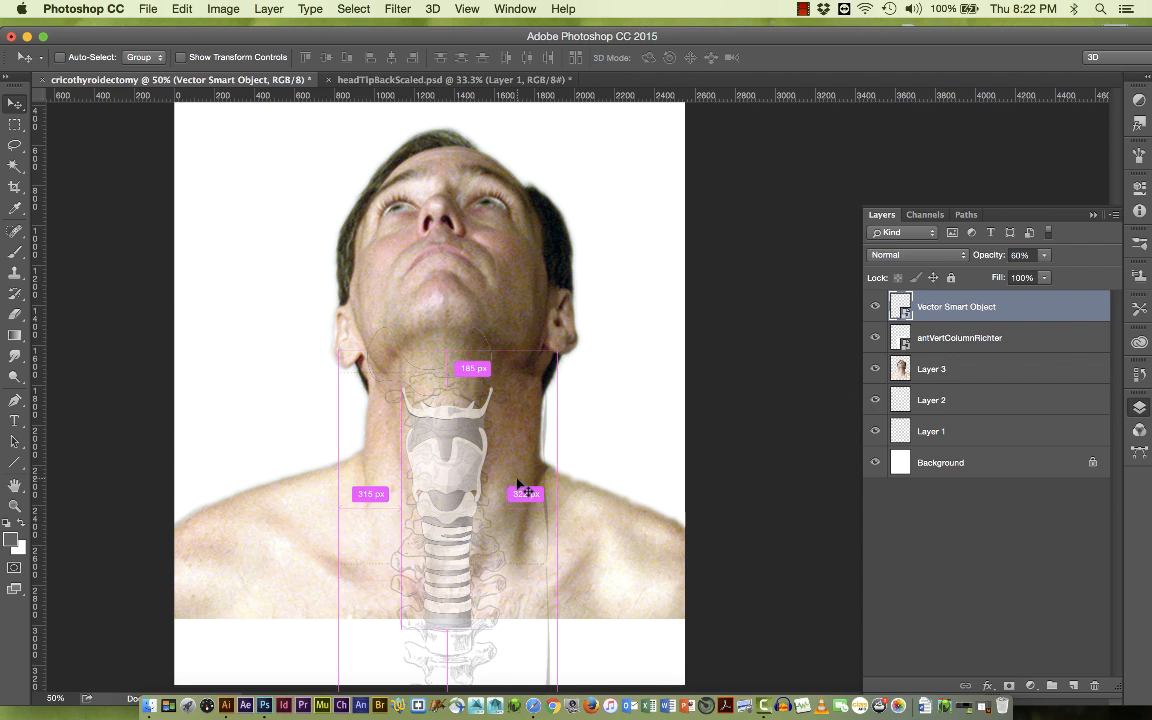
key(super+t)
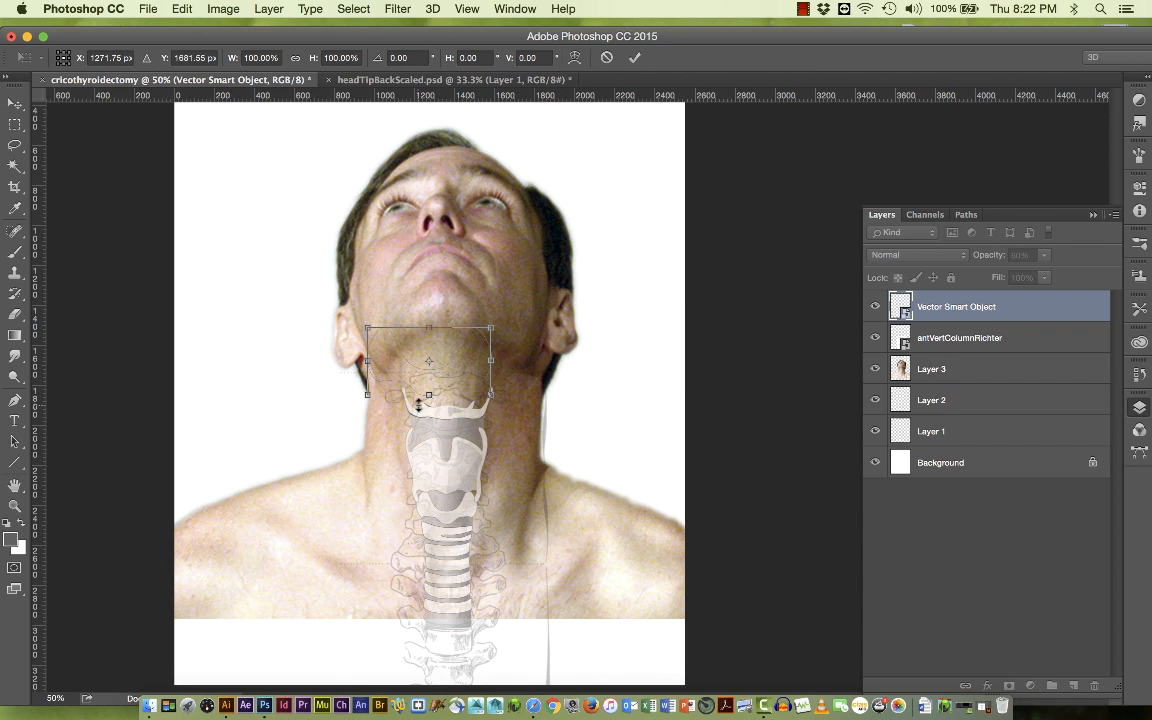
mouse_move(428, 394)
mouse_down()
mouse_move(424, 426)
mouse_move(445, 382)
mouse_move(439, 399)
mouse_up()
key(Return)
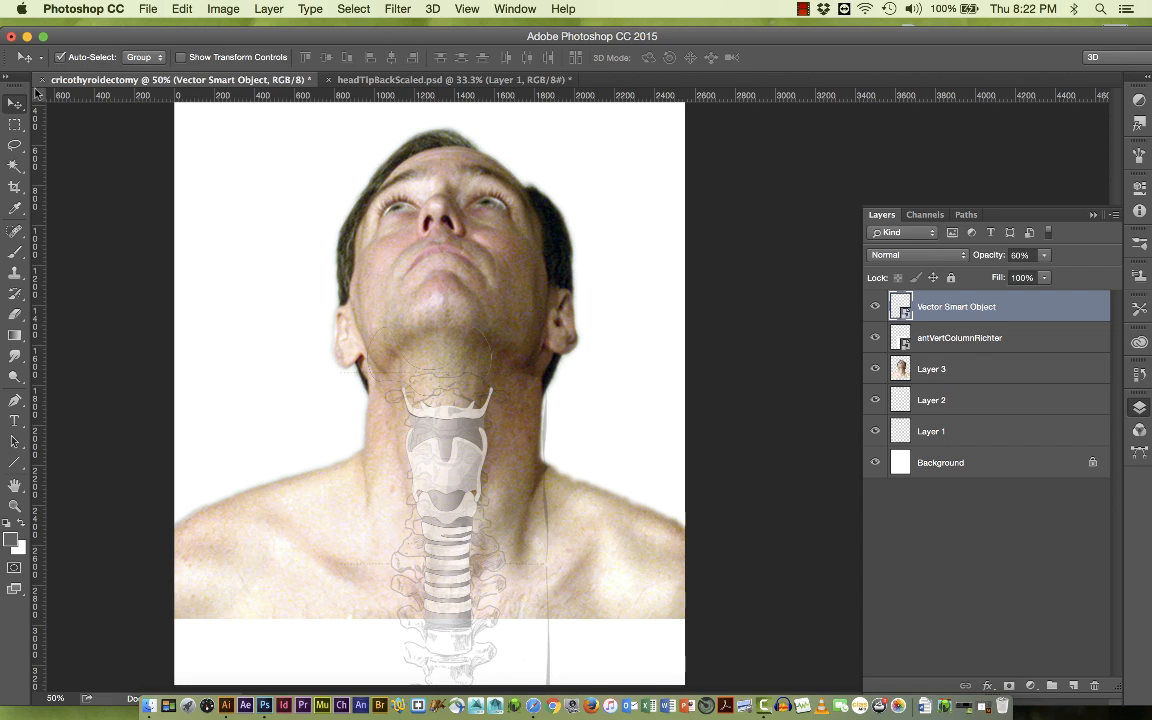
Step: Stretch the larynx artwork on the Vector Smart Object layer downward with Free Transform to about 52.27% height
click(441, 373)
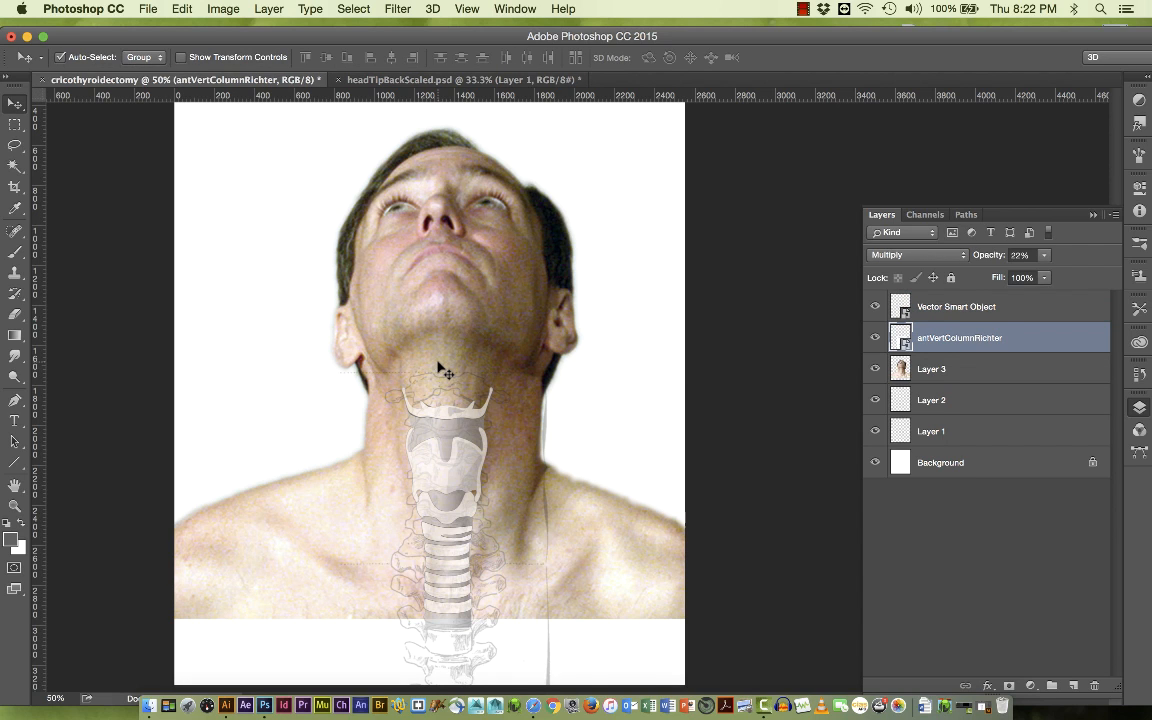
click(960, 310)
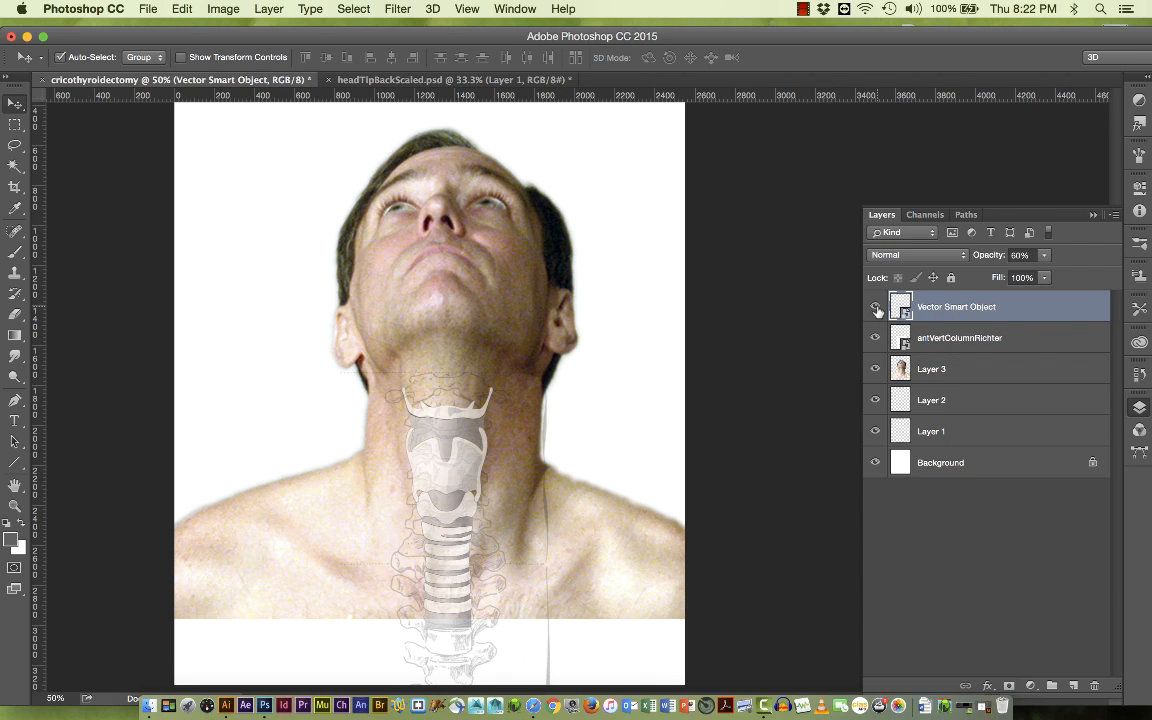
key(super+t)
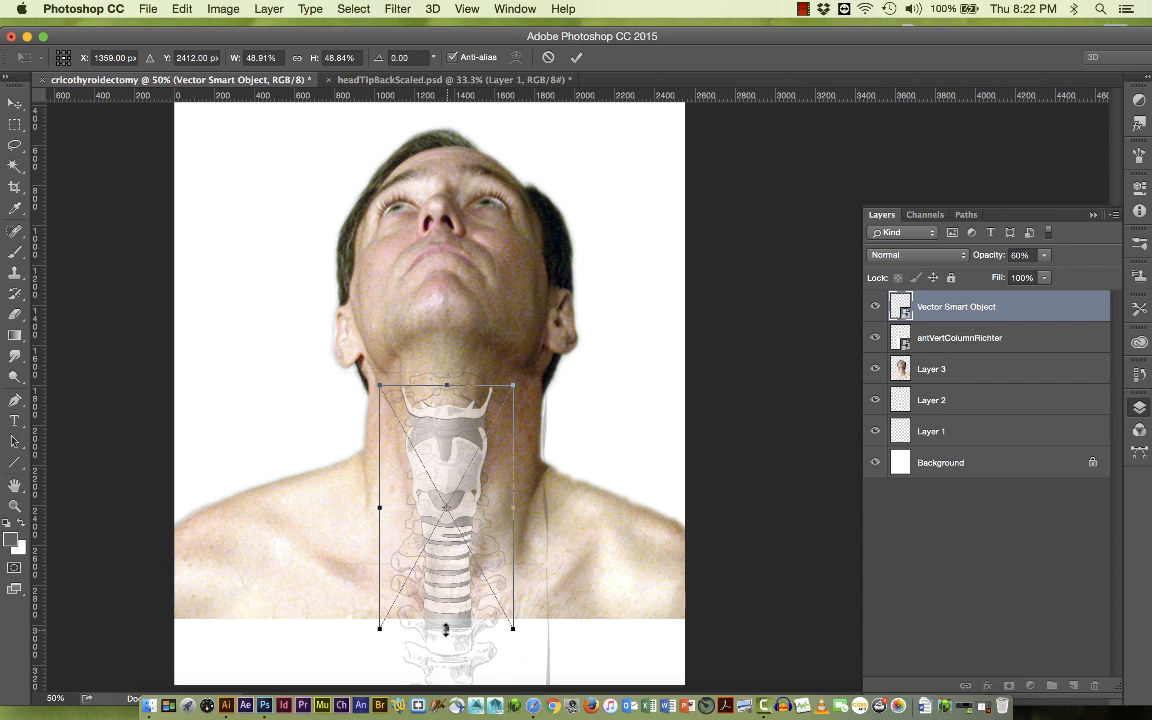
drag(446, 628, 448, 655)
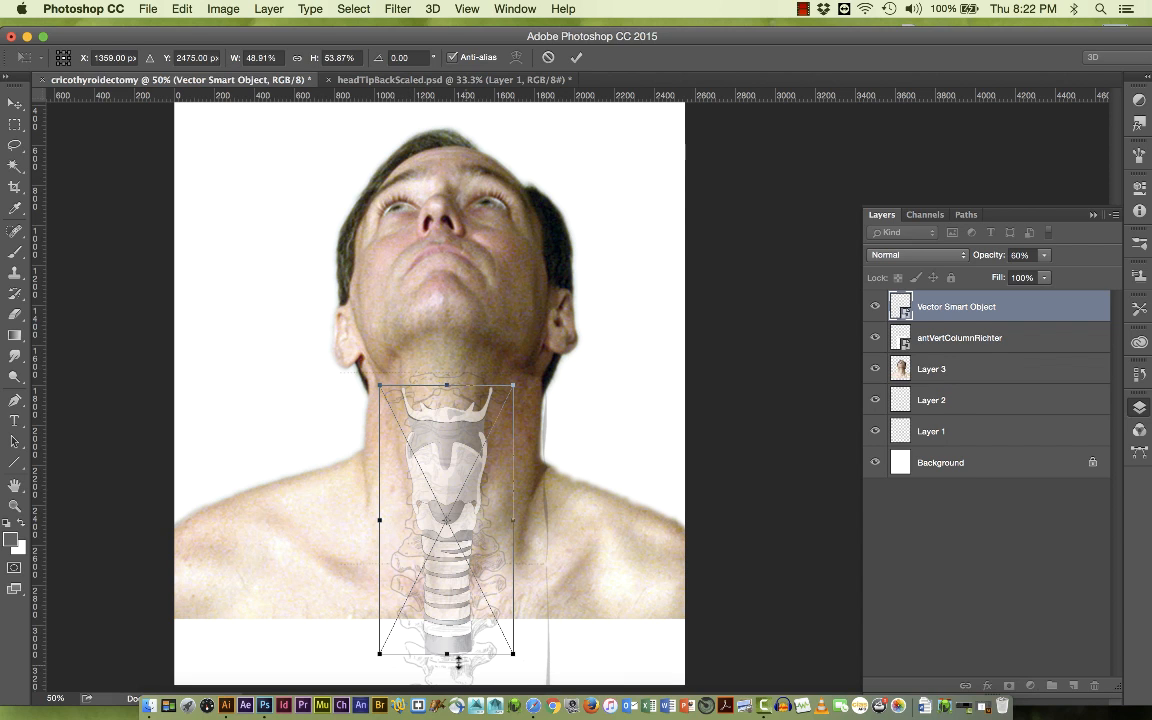
drag(447, 648, 447, 640)
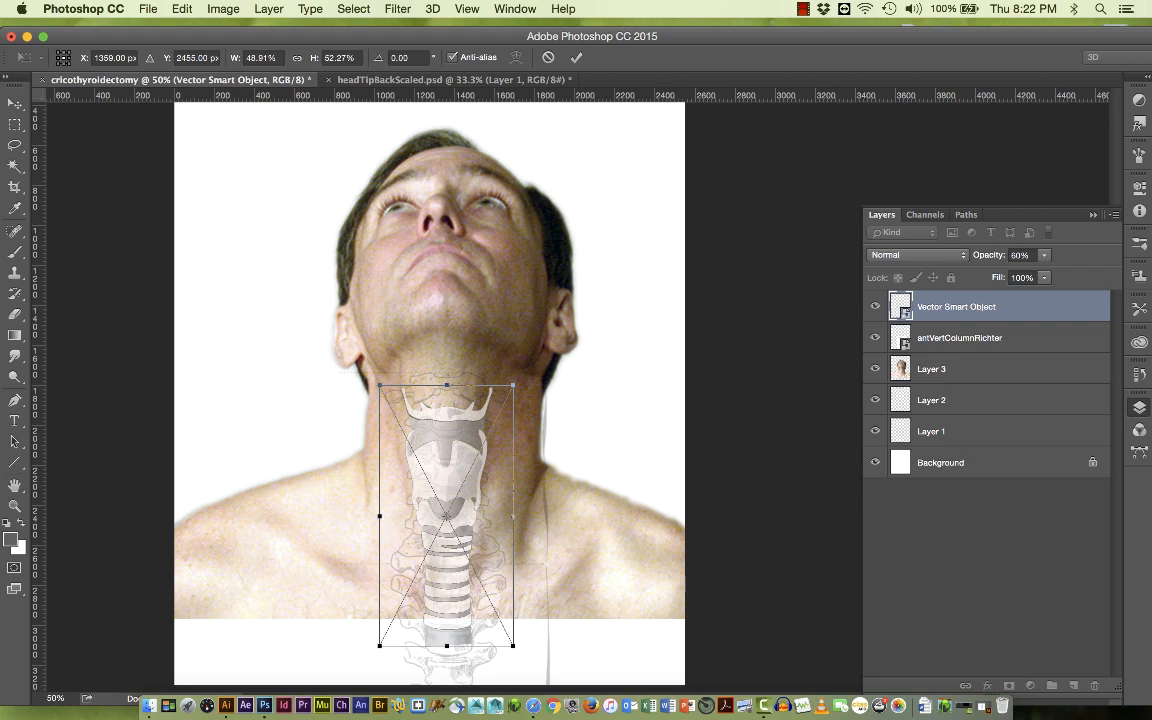
Step: Switch to Safari, check the vertebral-level table for the neck landmarks between C4 and T4, and return to Photoshop
drag(1079, 182, 517, 106)
scroll(643, 406, up, 10)
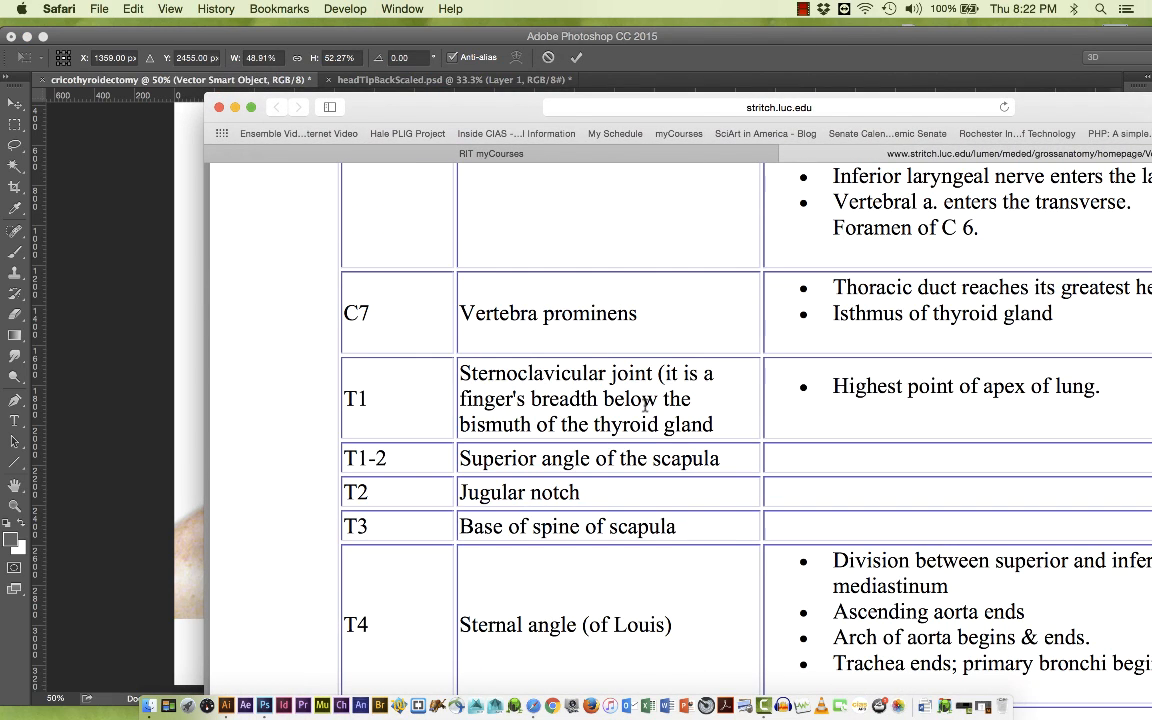
scroll(625, 584, down, 2)
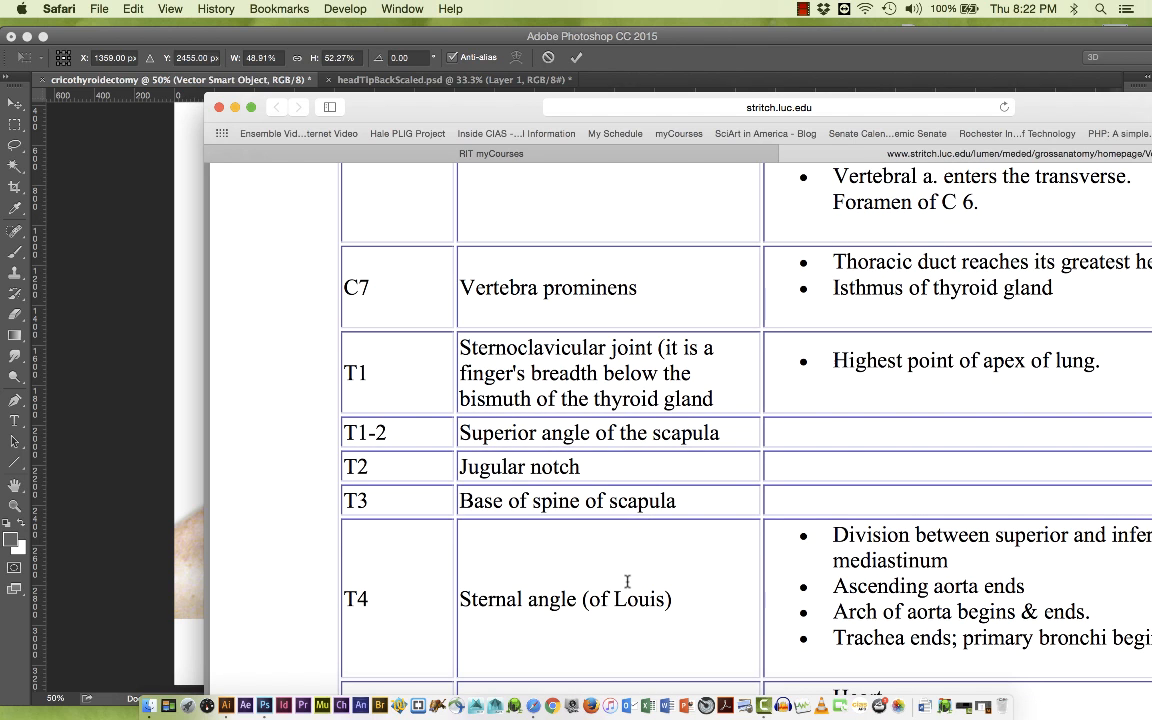
scroll(628, 582, up, 5)
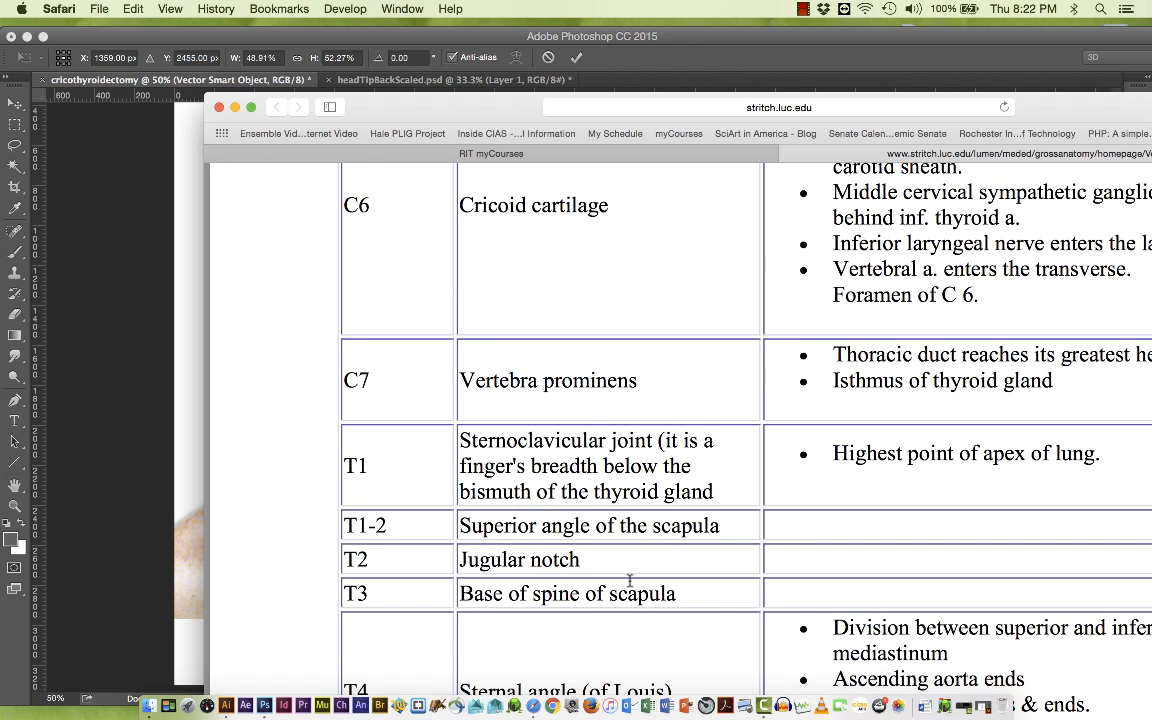
scroll(630, 580, up, 1)
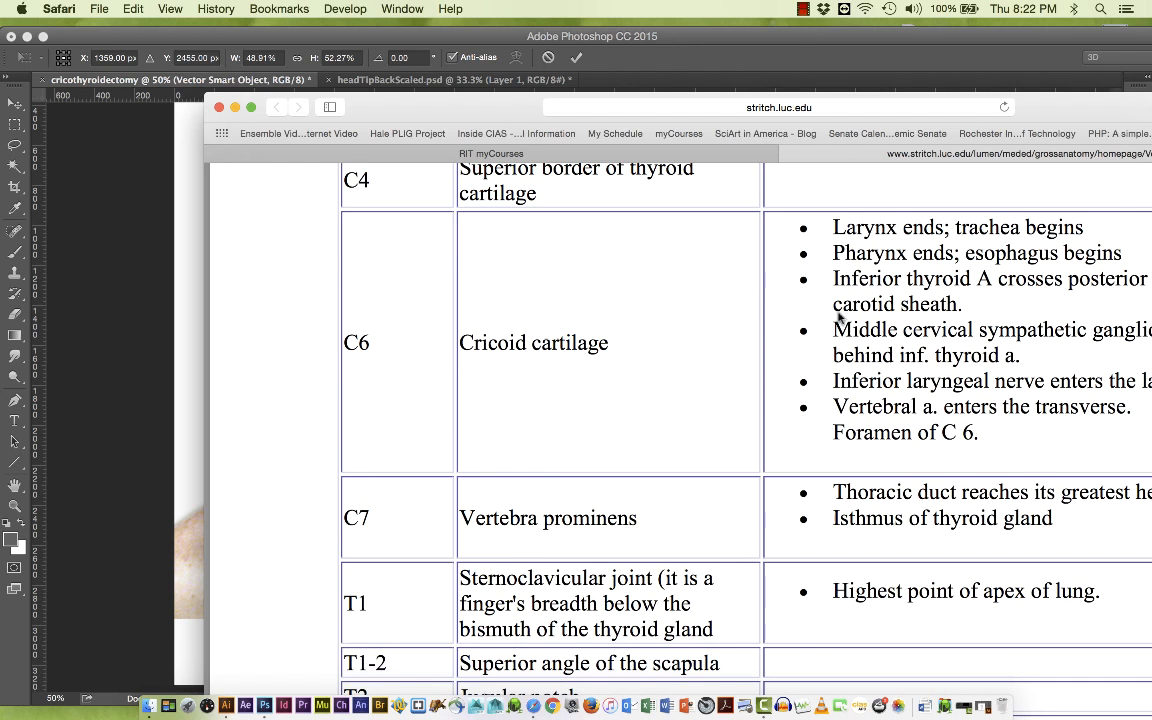
double_click(443, 104)
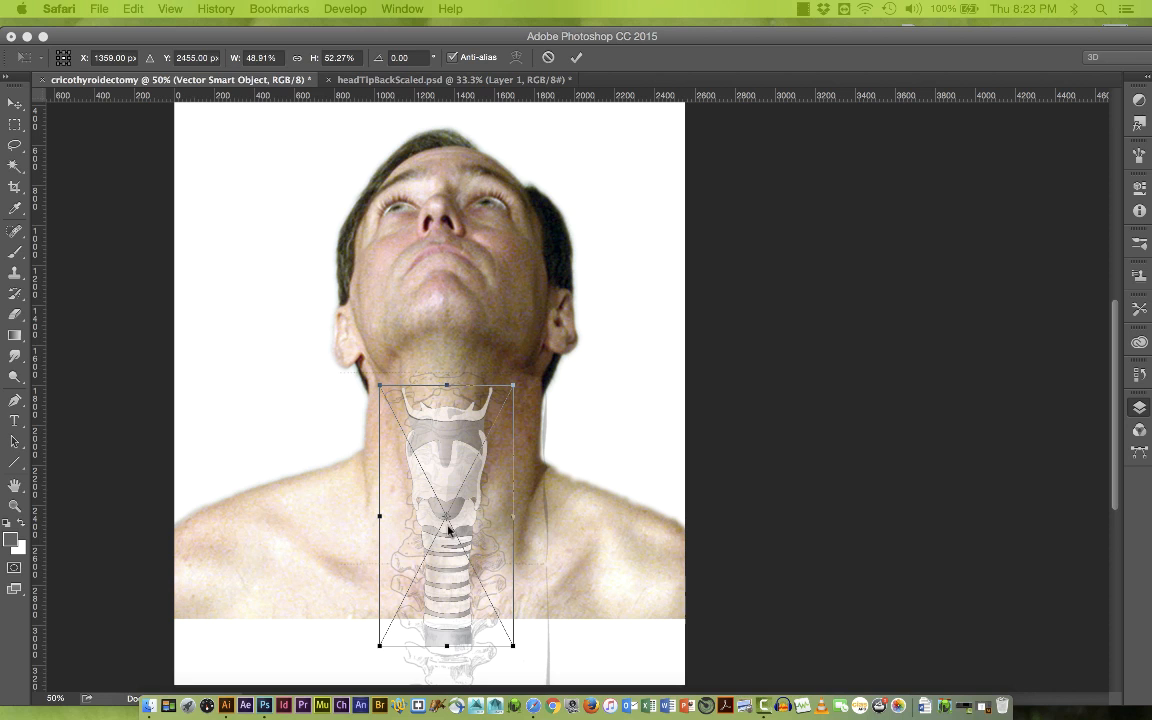
Step: Extend the larynx artwork's upper edge to 52.99% height, shift it down to X 1355 px, Y 2473 px, and apply the transform
click(447, 387)
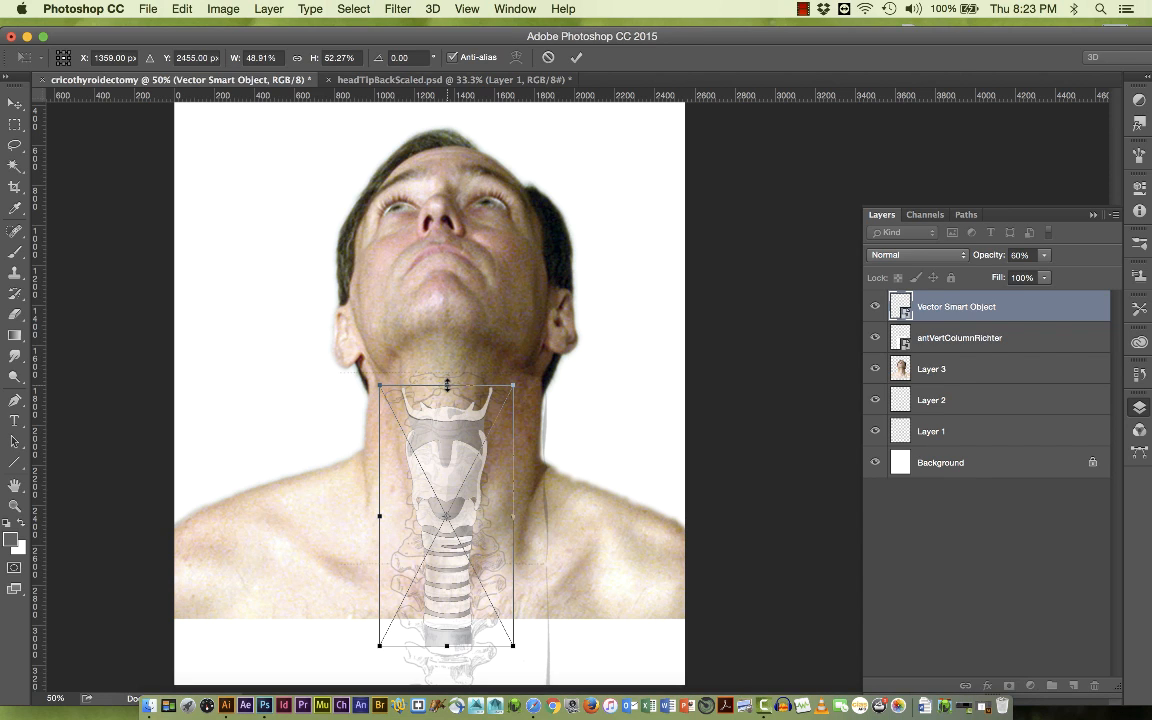
drag(447, 384, 447, 382)
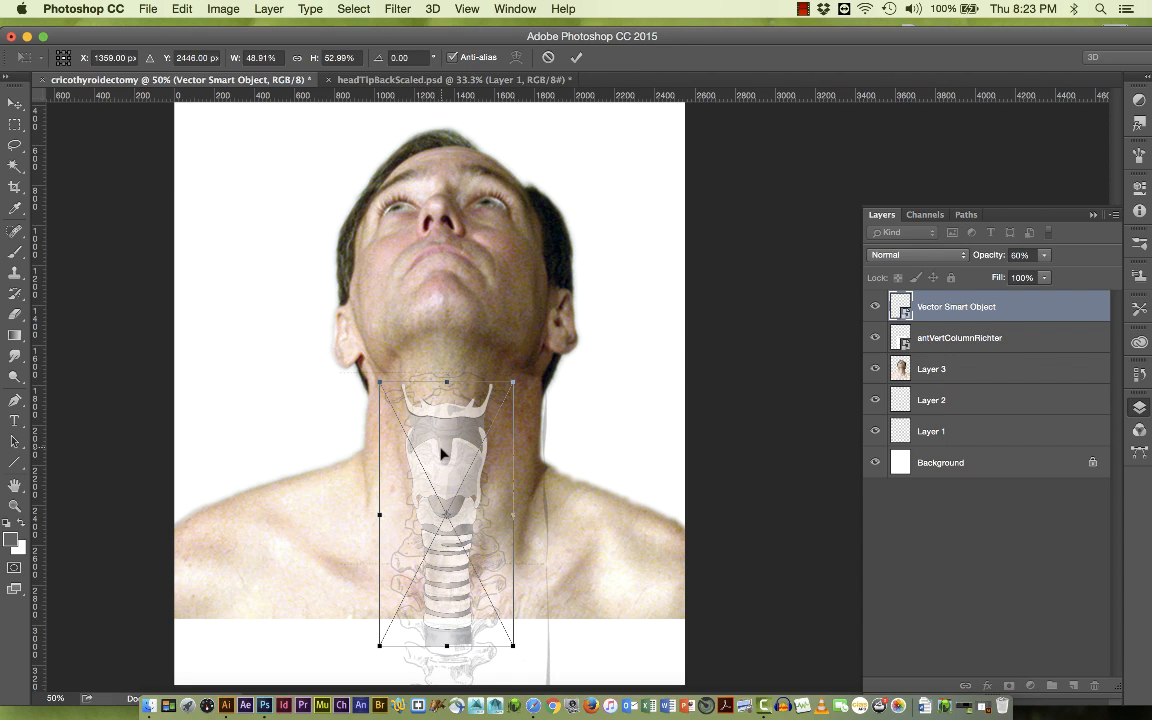
drag(441, 453, 440, 459)
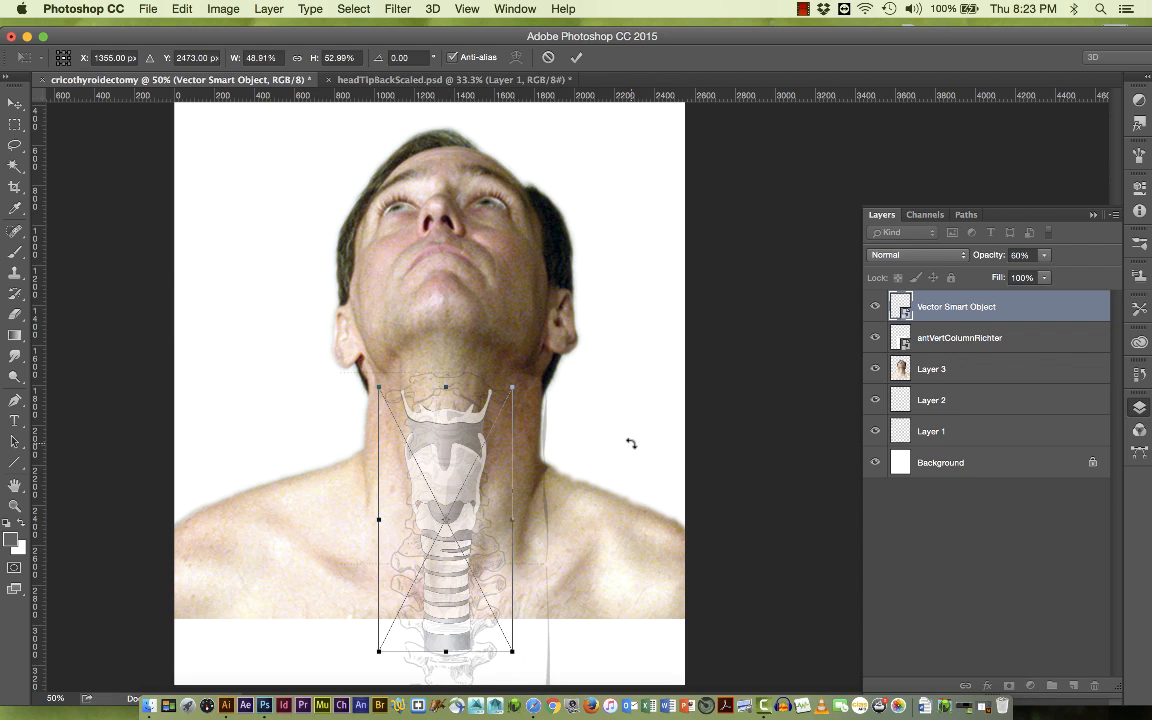
key(Return)
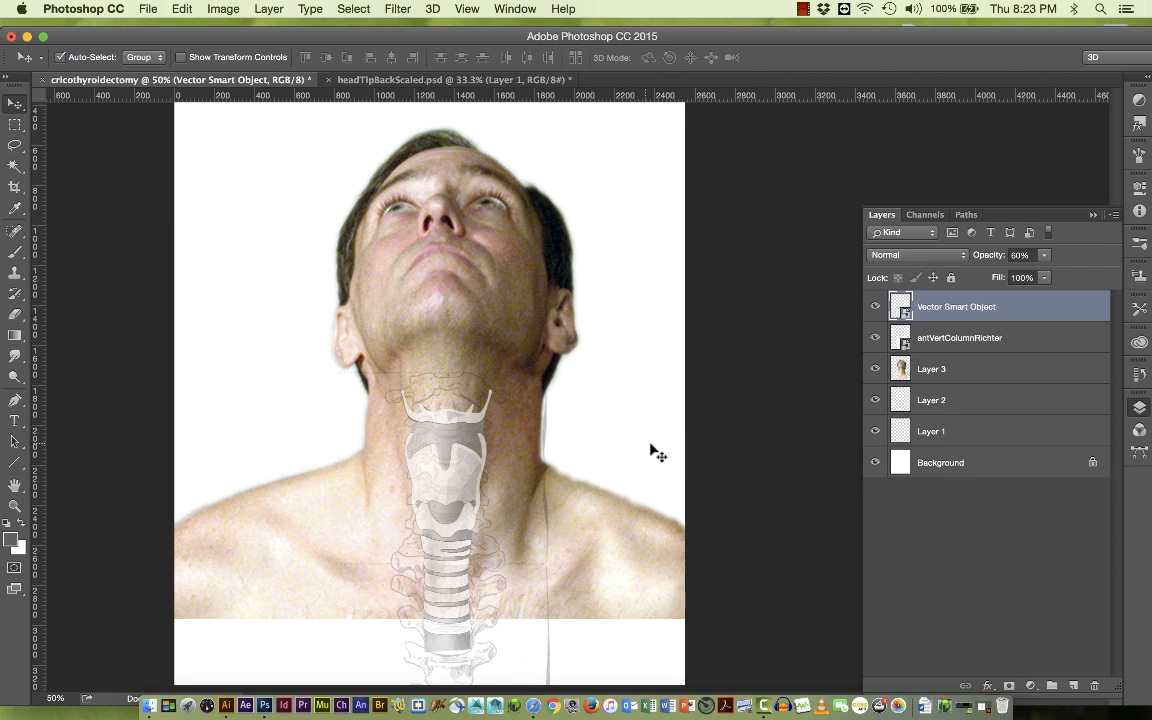
Step: Lock and unlock the Vector Smart Object layer, and set its blend mode to Multiply
click(951, 278)
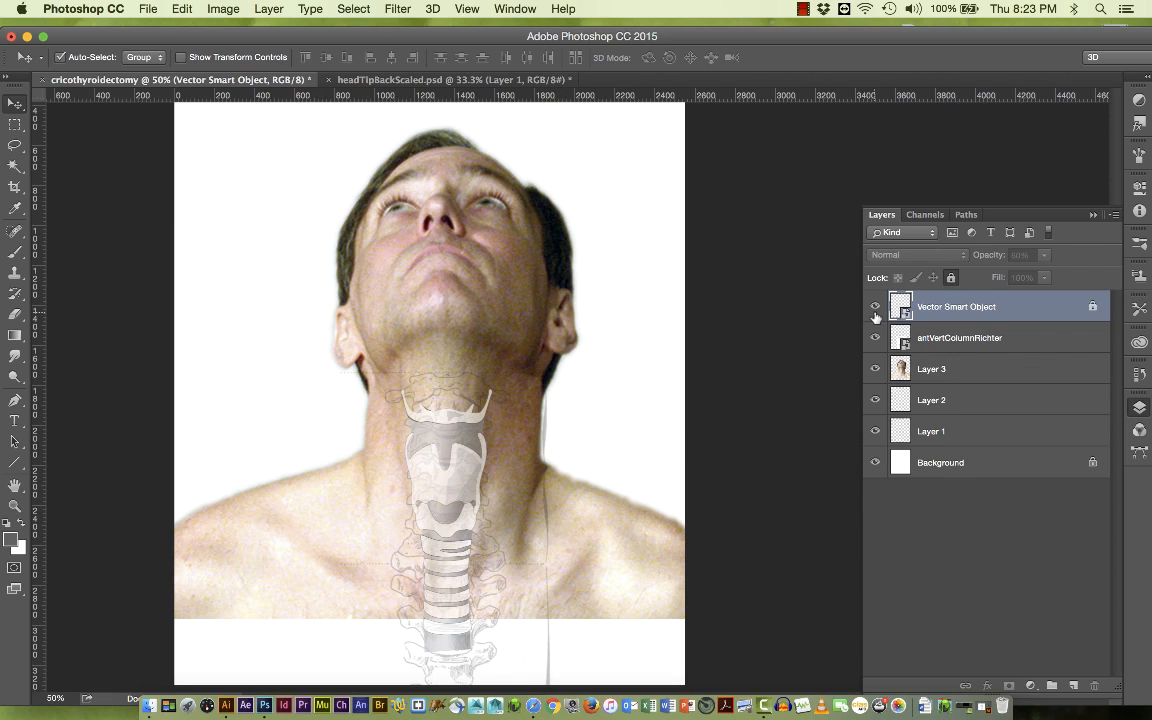
click(951, 278)
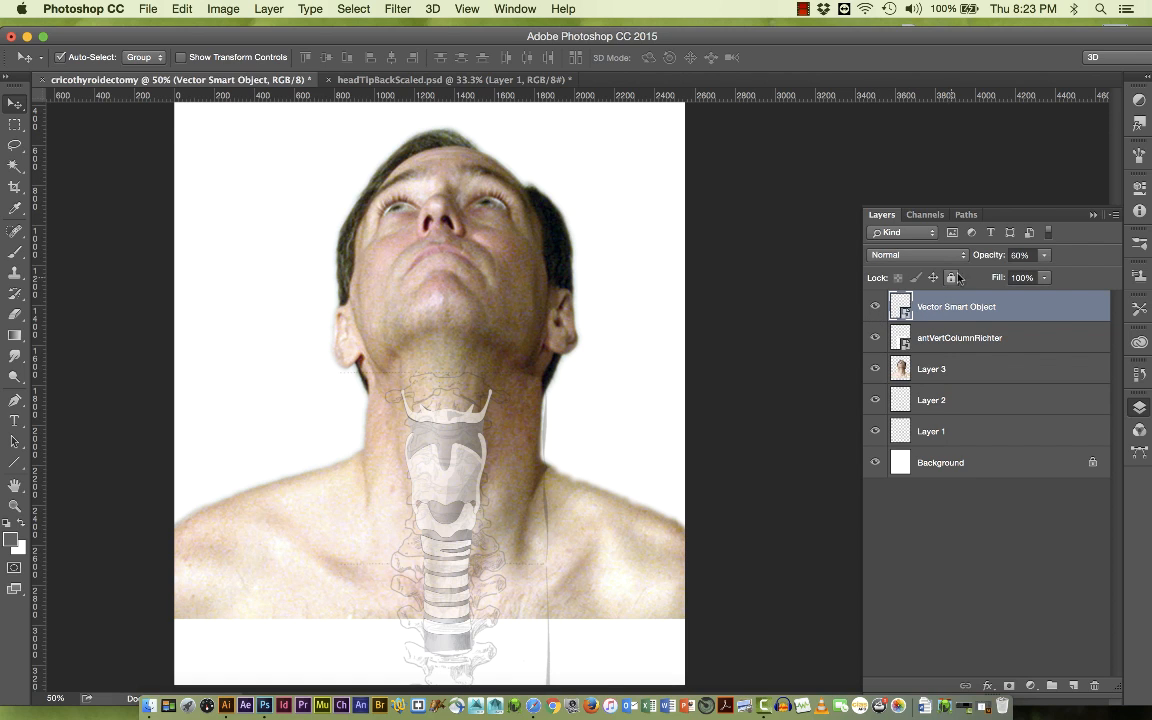
click(900, 255)
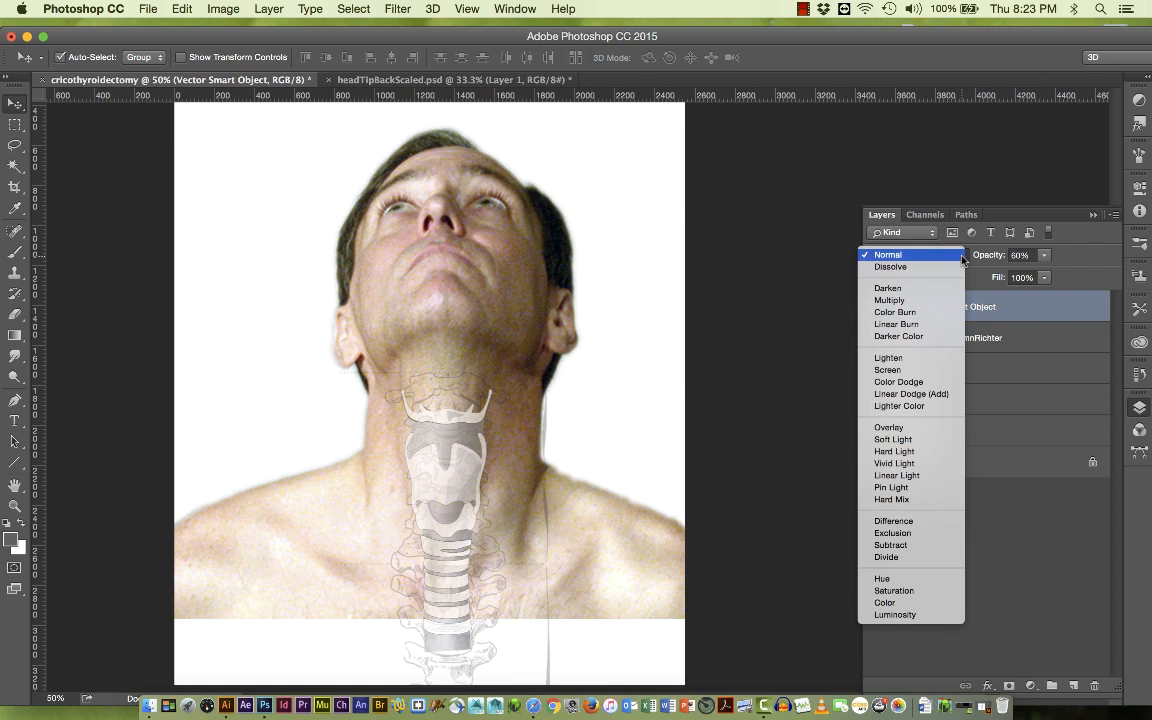
click(935, 300)
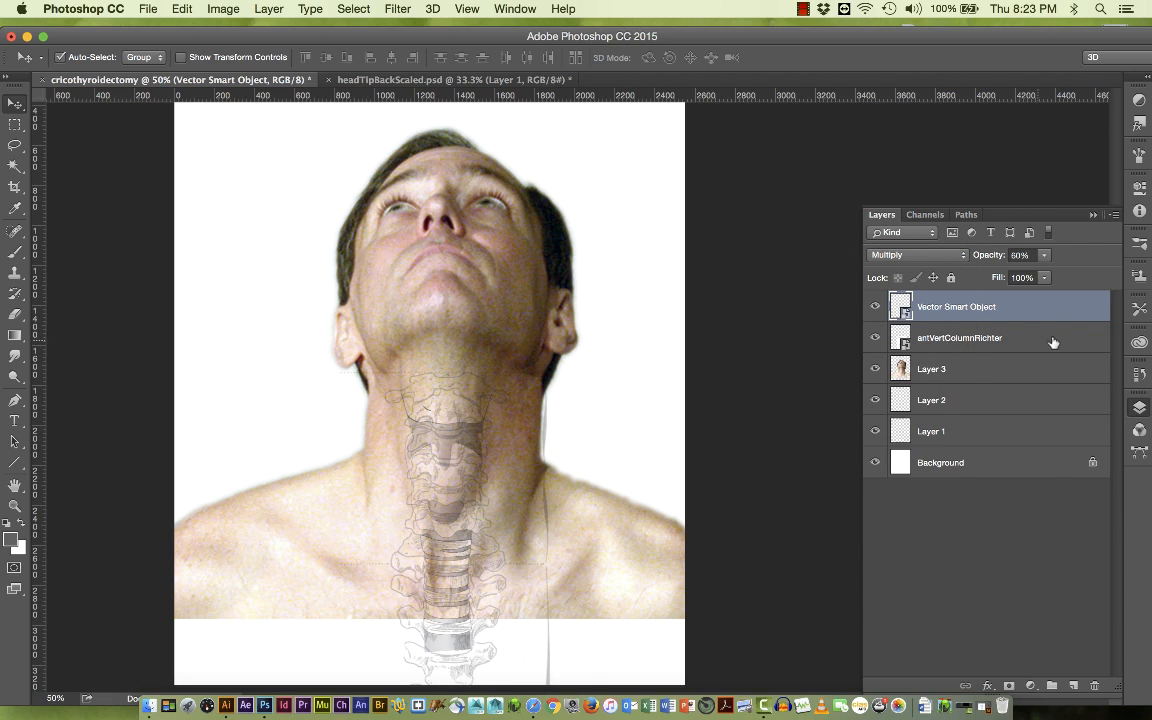
Step: Hide the antVertColumnRichter layer and lower the Vector Smart Object layer's opacity to 41%
click(875, 340)
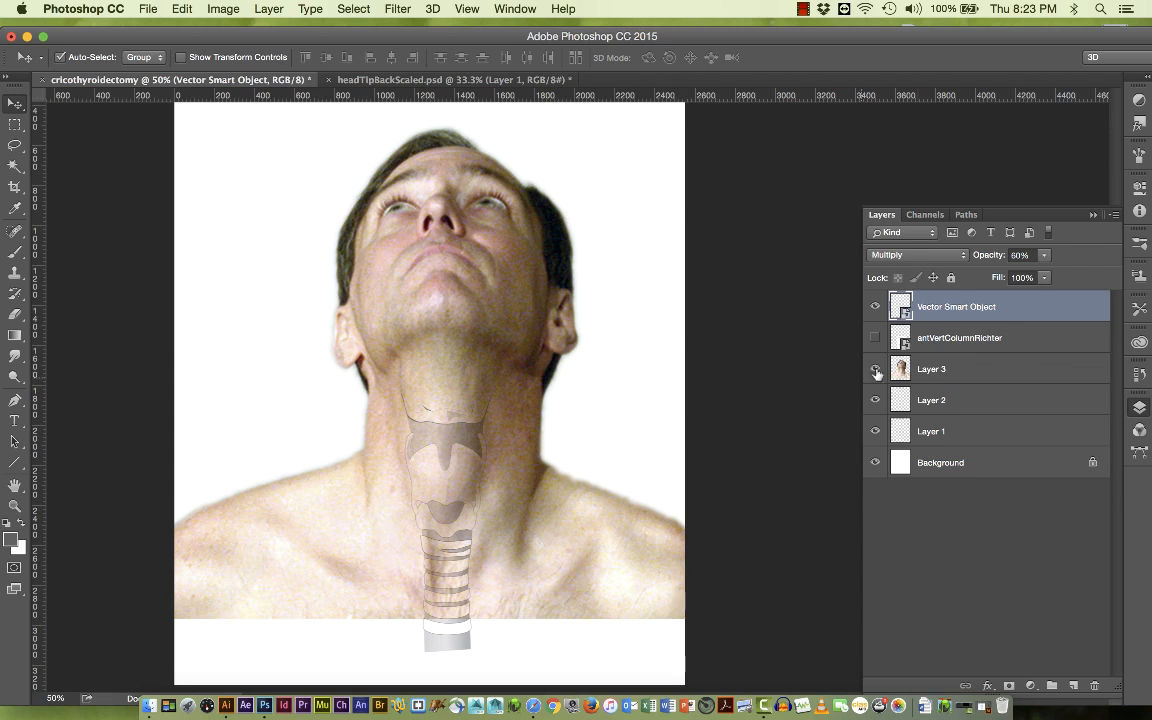
click(1044, 255)
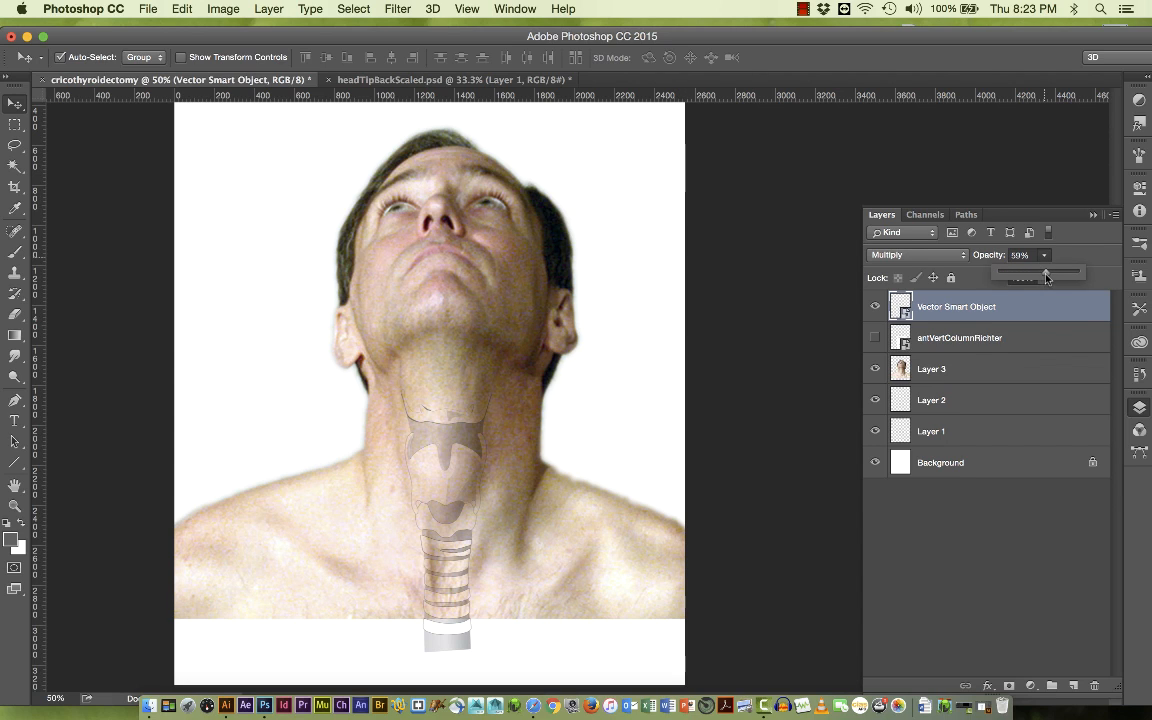
mouse_move(1046, 277)
mouse_down()
mouse_move(1012, 283)
mouse_move(1031, 278)
mouse_up()
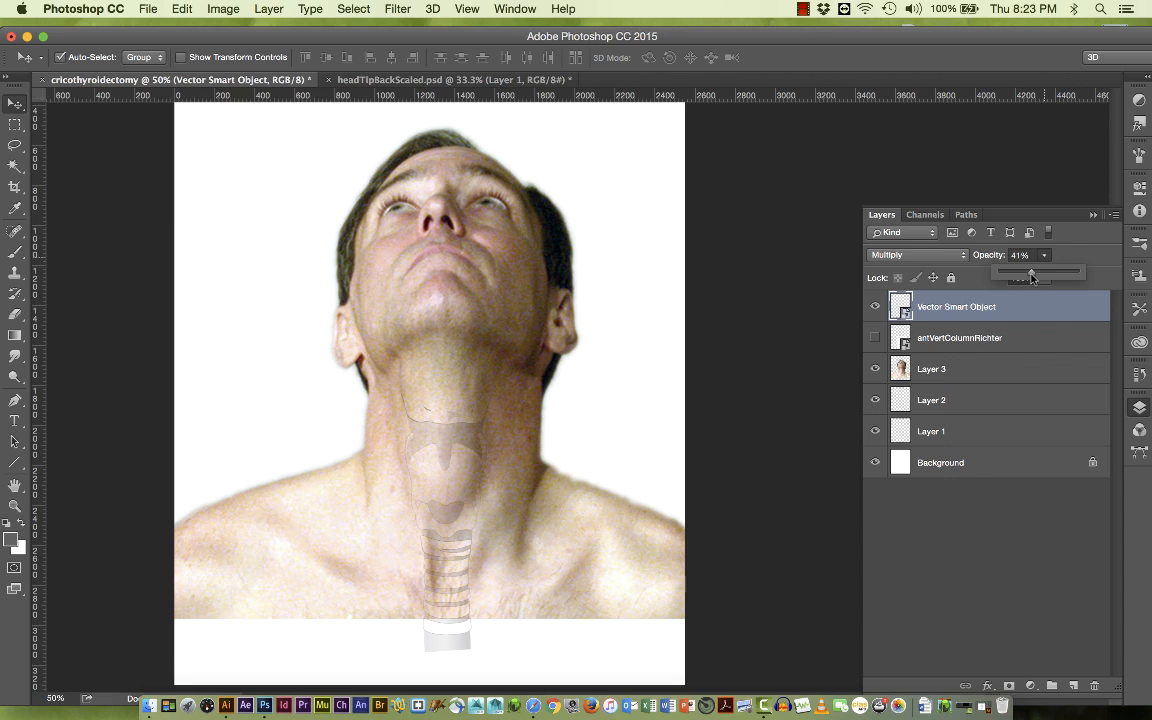